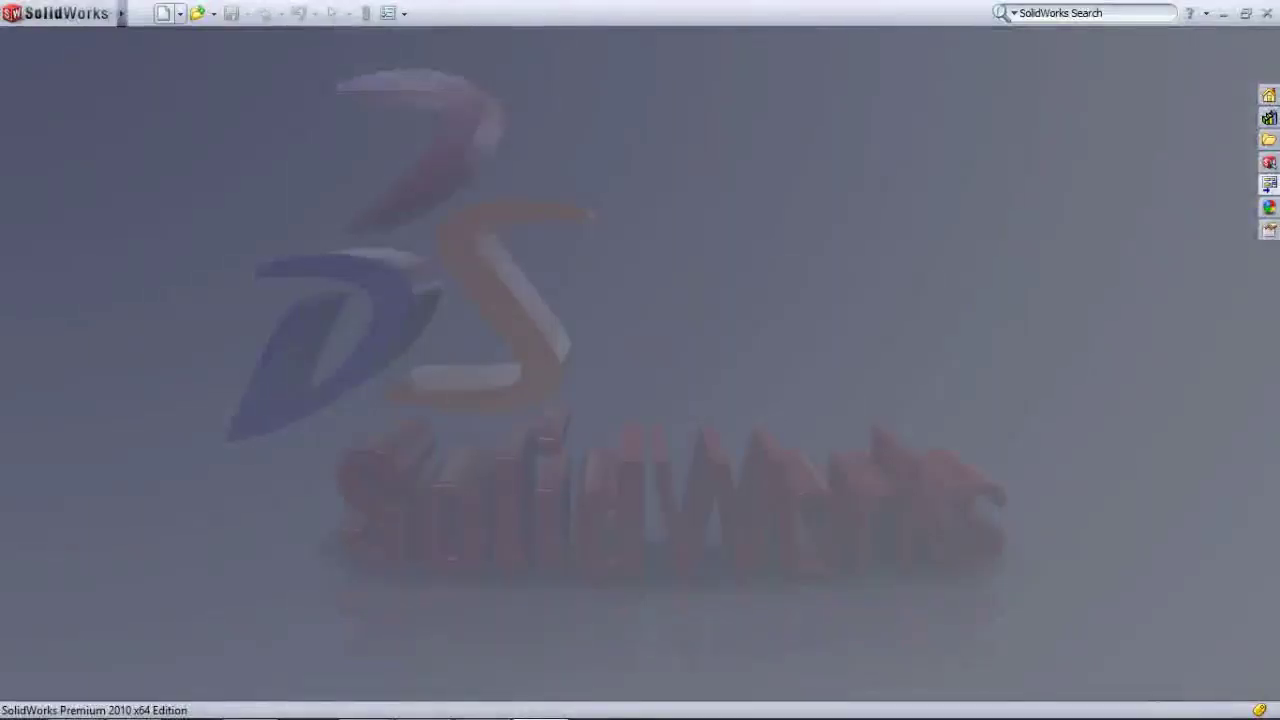
# - Create a new part and start an Extruded Boss/Base sketch on the Top Plane
pyautogui.click(162, 13)
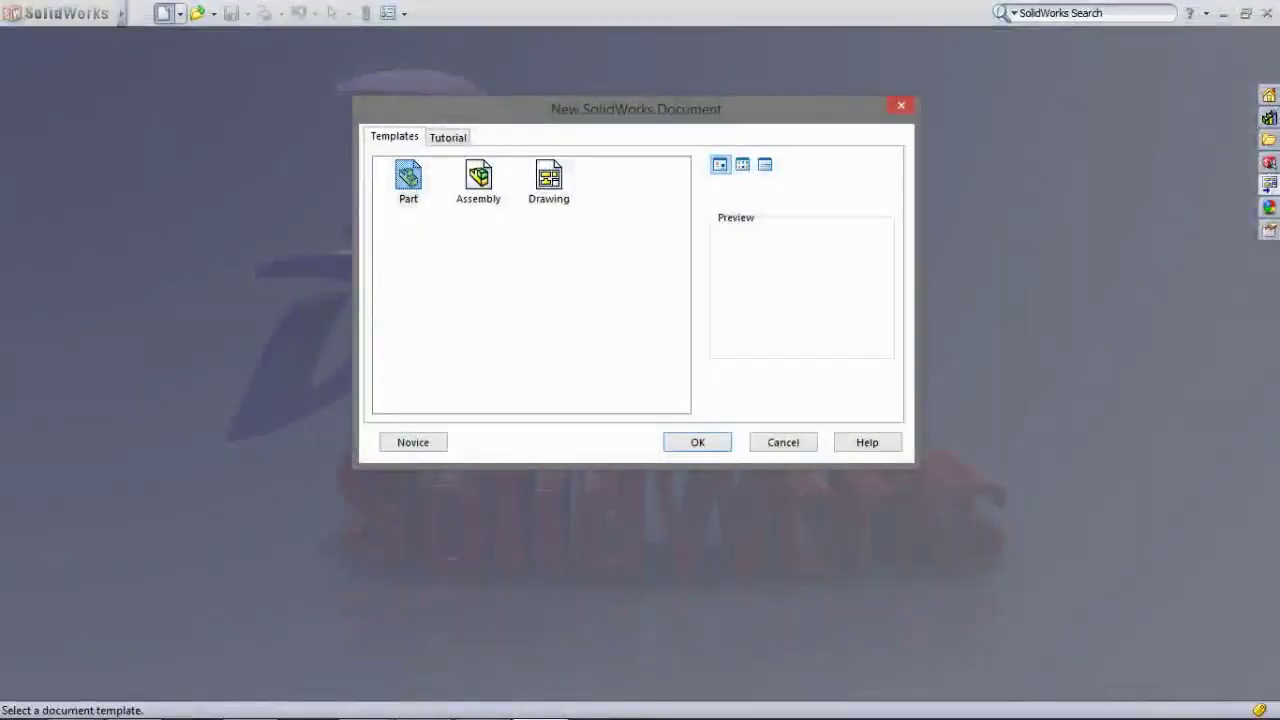
pyautogui.press('Return')
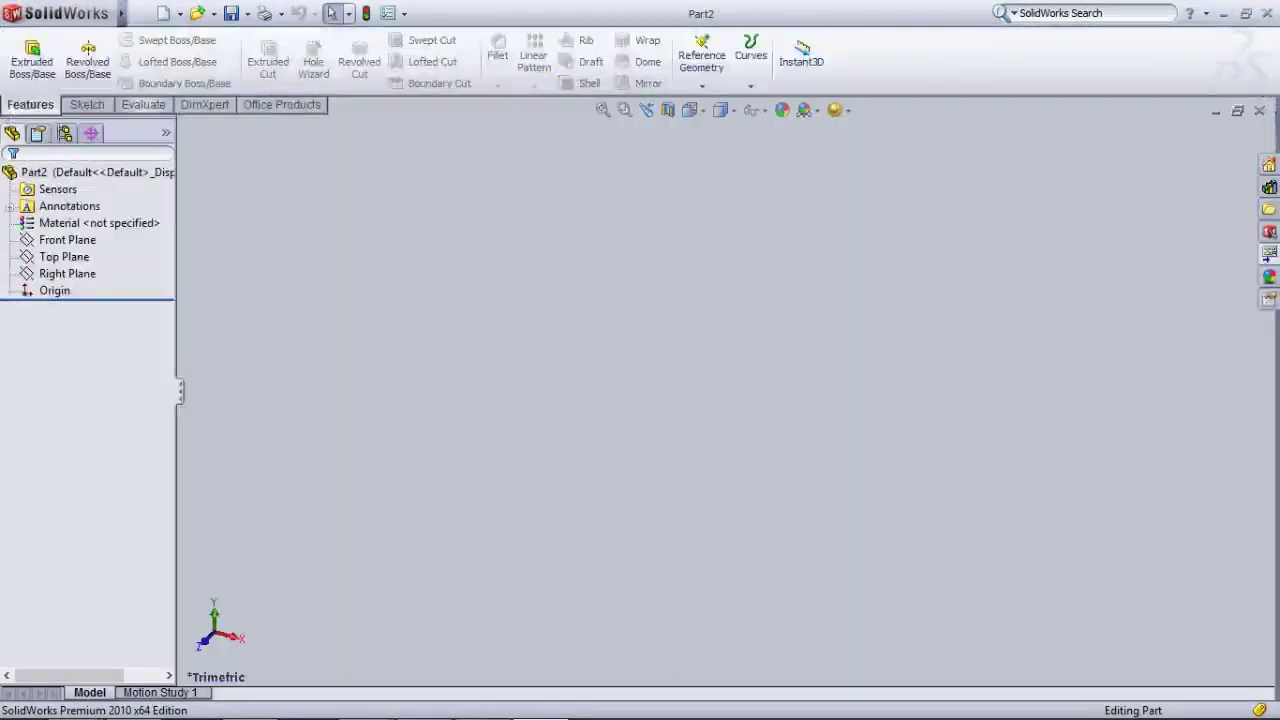
pyautogui.click(32, 58)
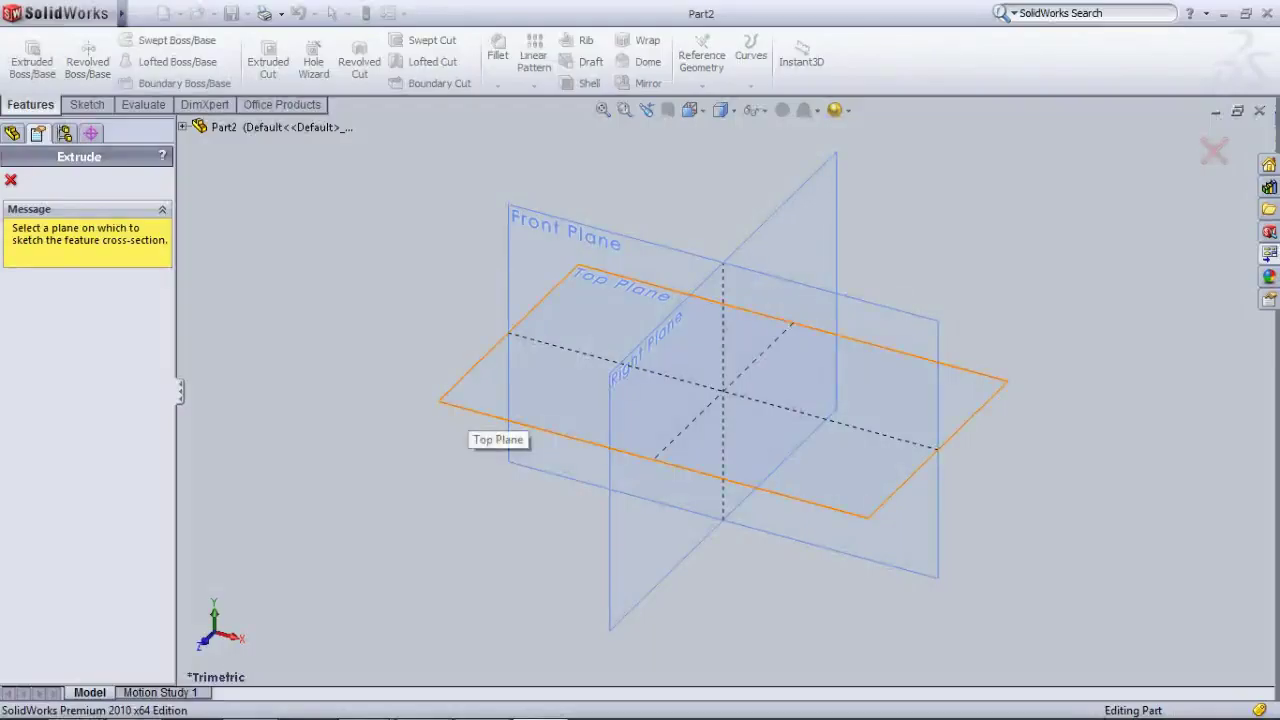
pyautogui.click(472, 412)
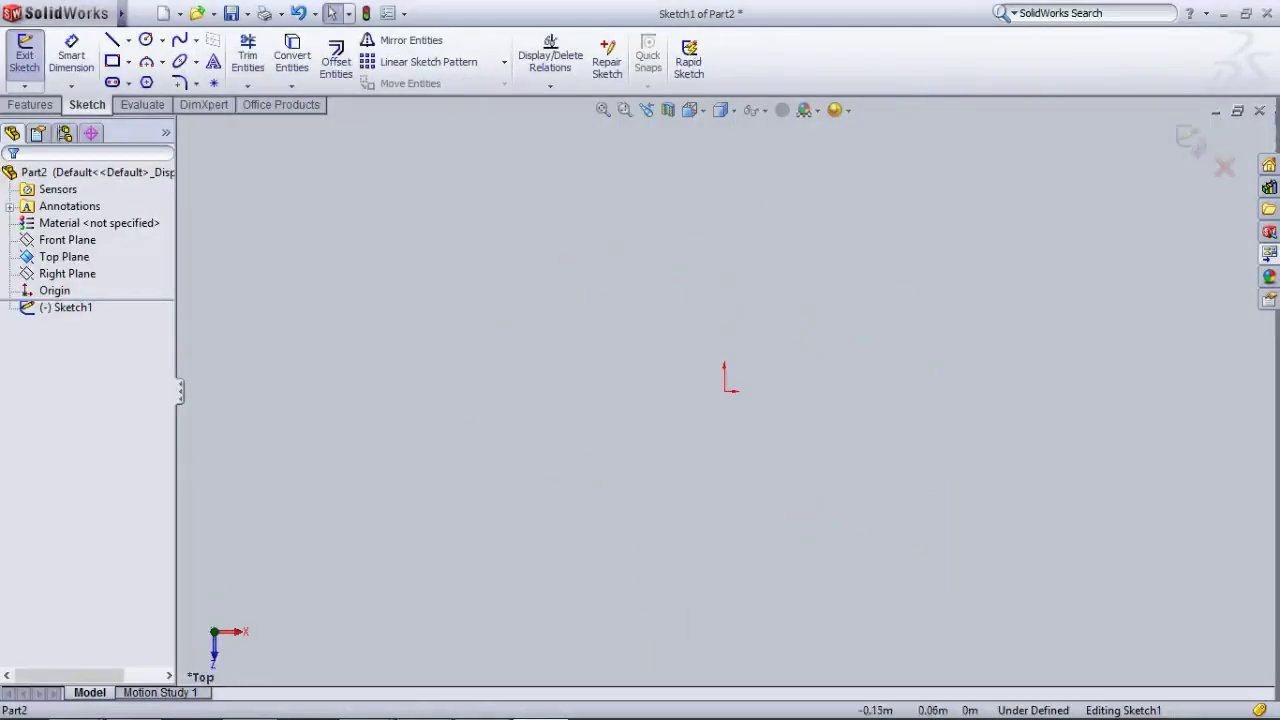
# - Set the document's unit system to MMGS (millimeter, gram, second)
pyautogui.click(140, 13)
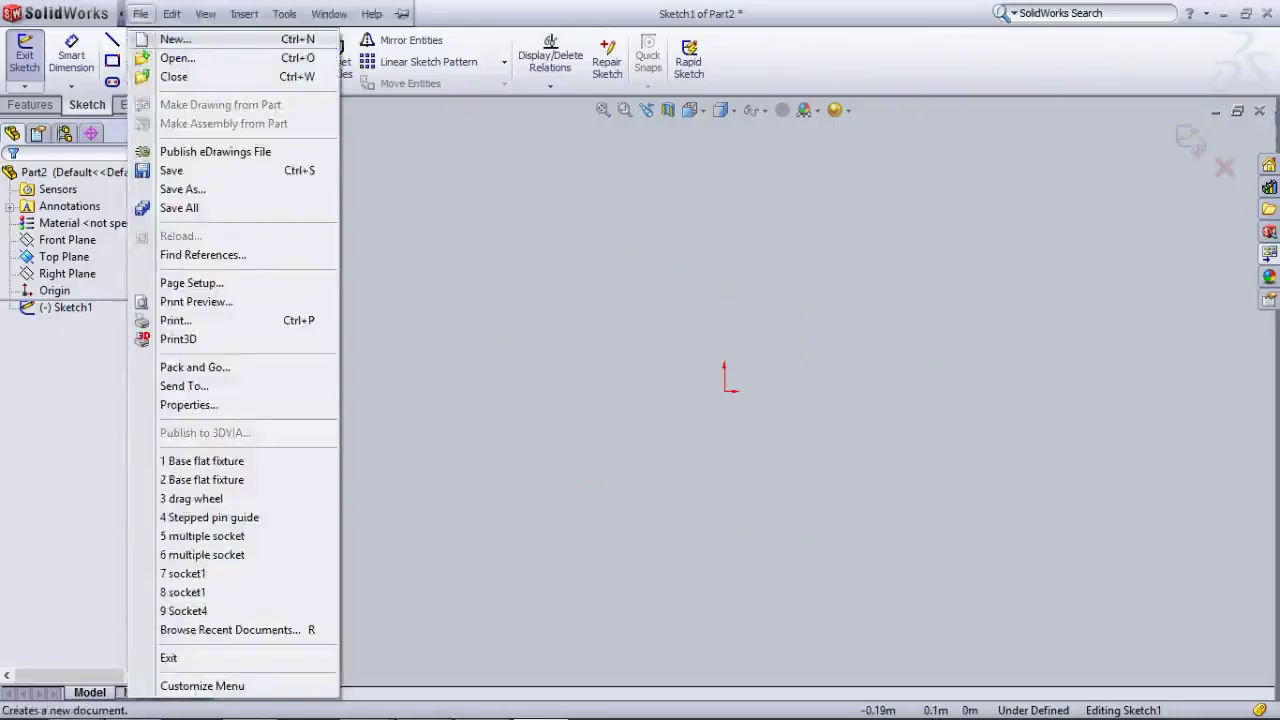
pyautogui.press('Escape')
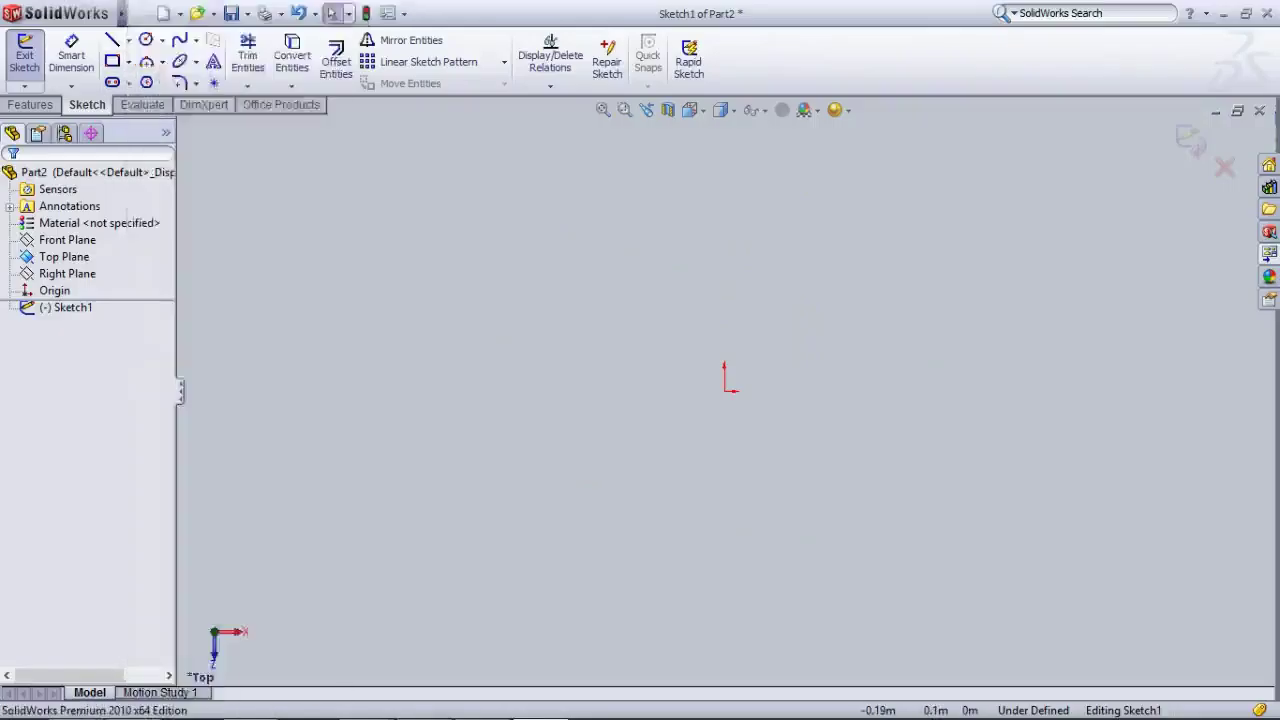
pyautogui.click(404, 14)
pyautogui.click(430, 35)
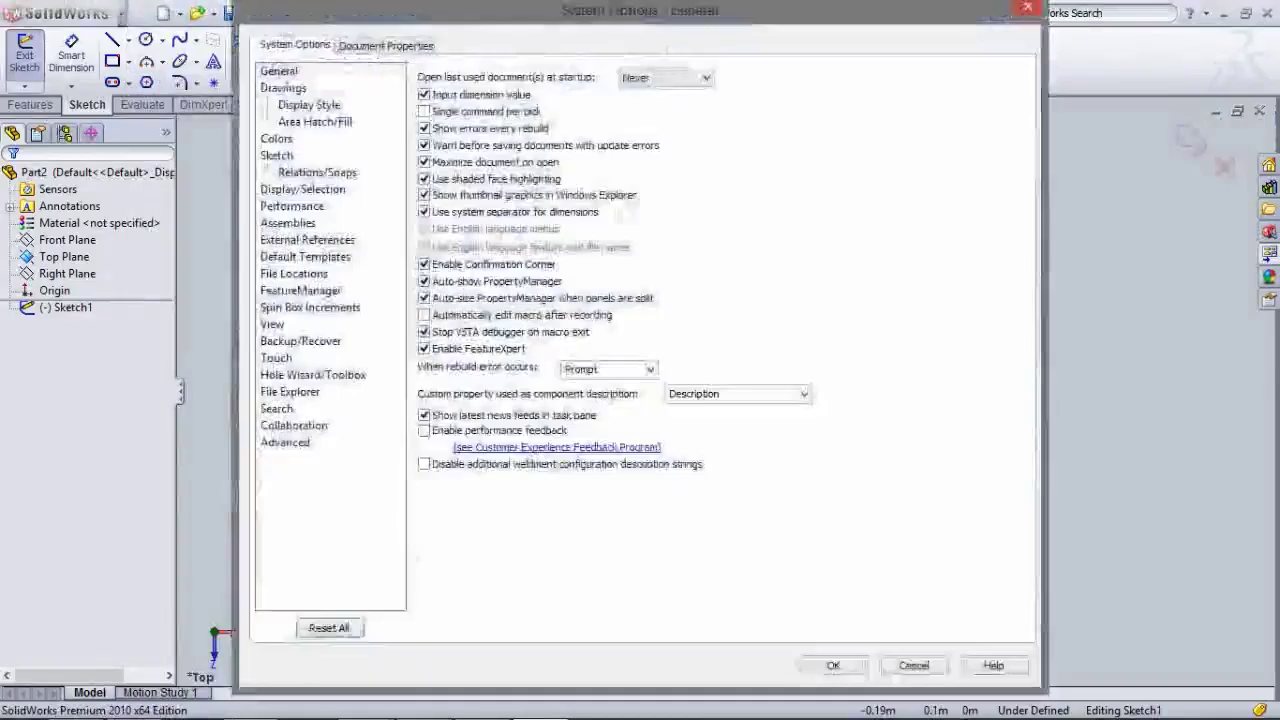
pyautogui.click(386, 45)
pyautogui.click(273, 189)
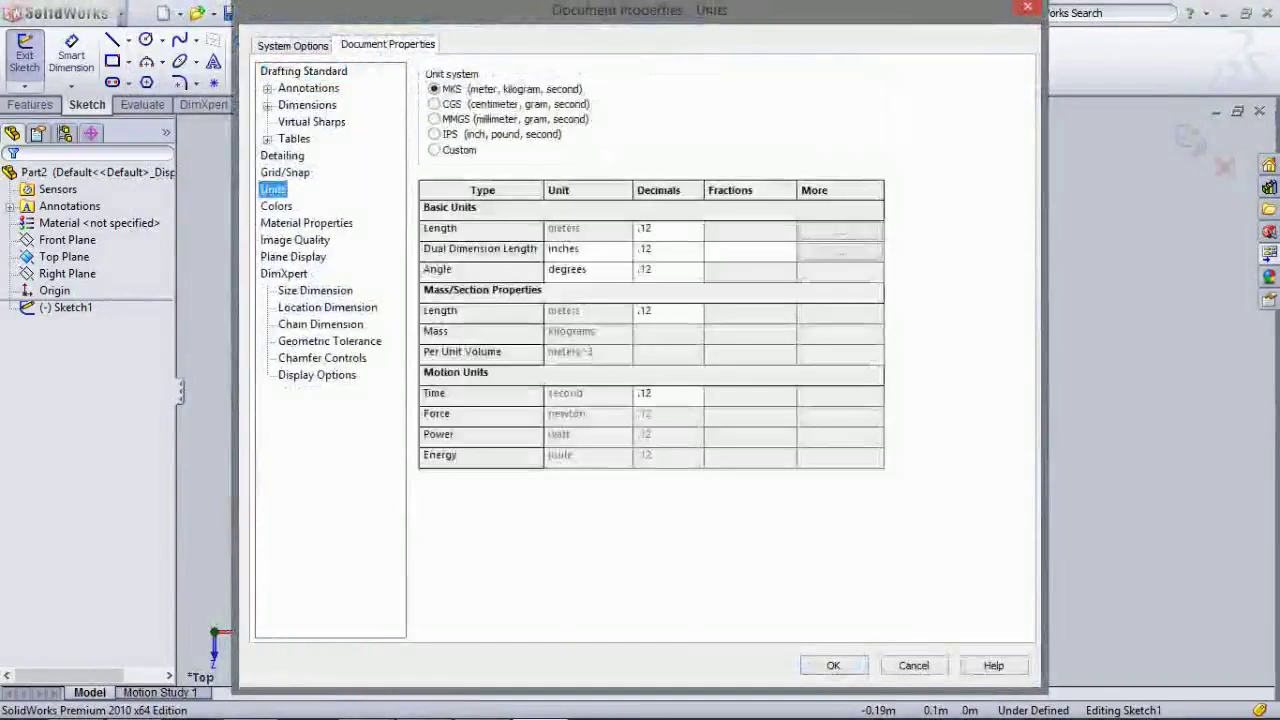
pyautogui.click(434, 119)
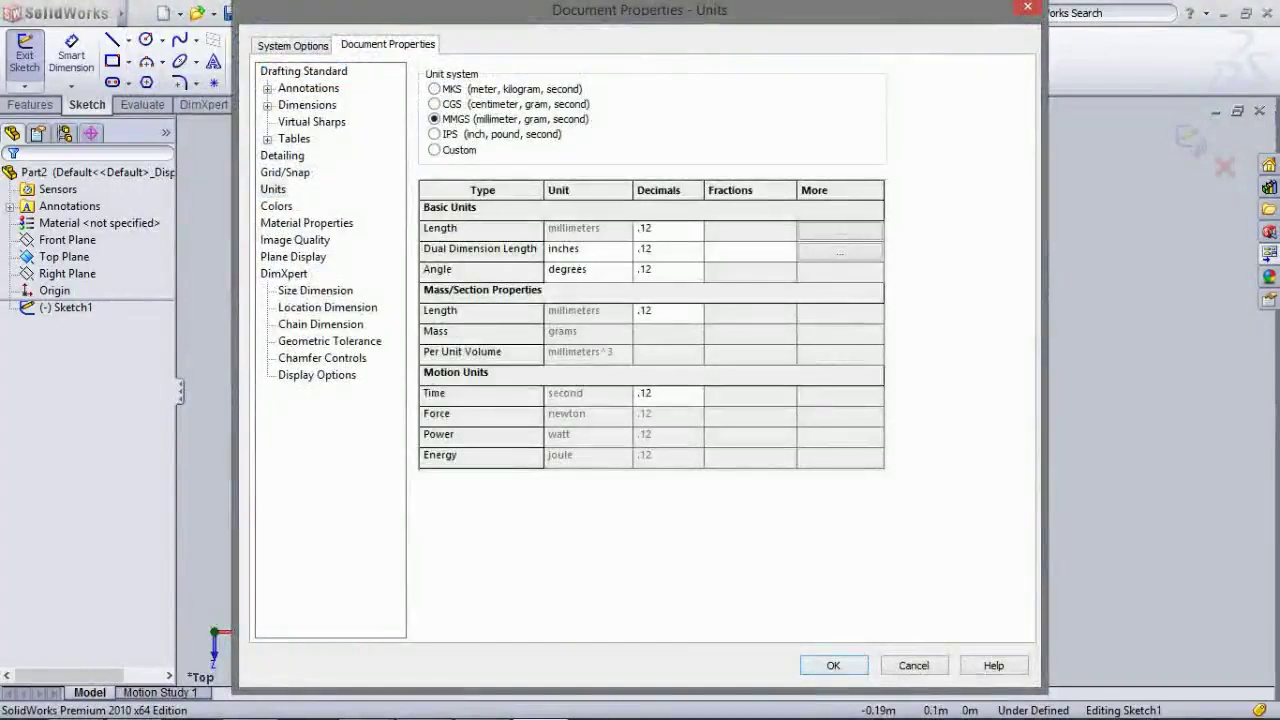
pyautogui.click(833, 665)
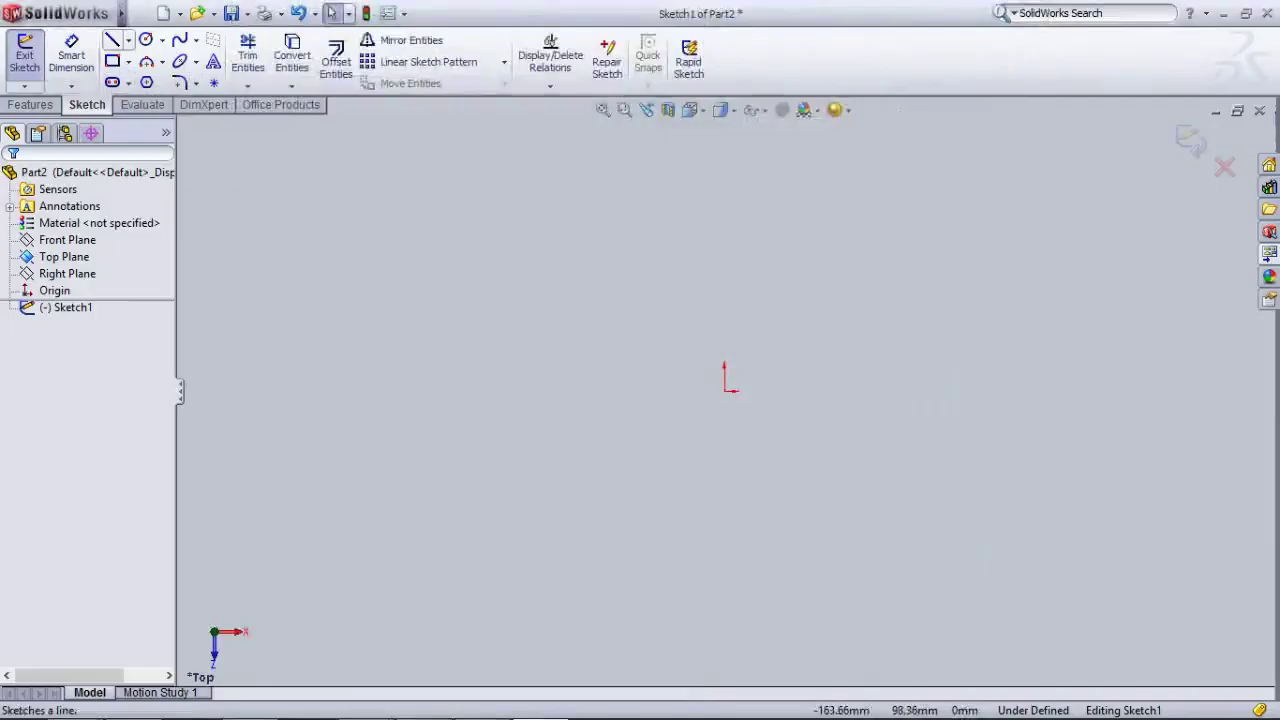
# - Sketch a circle centred on the origin and dimension its diameter to 40 mm
pyautogui.click(146, 39)
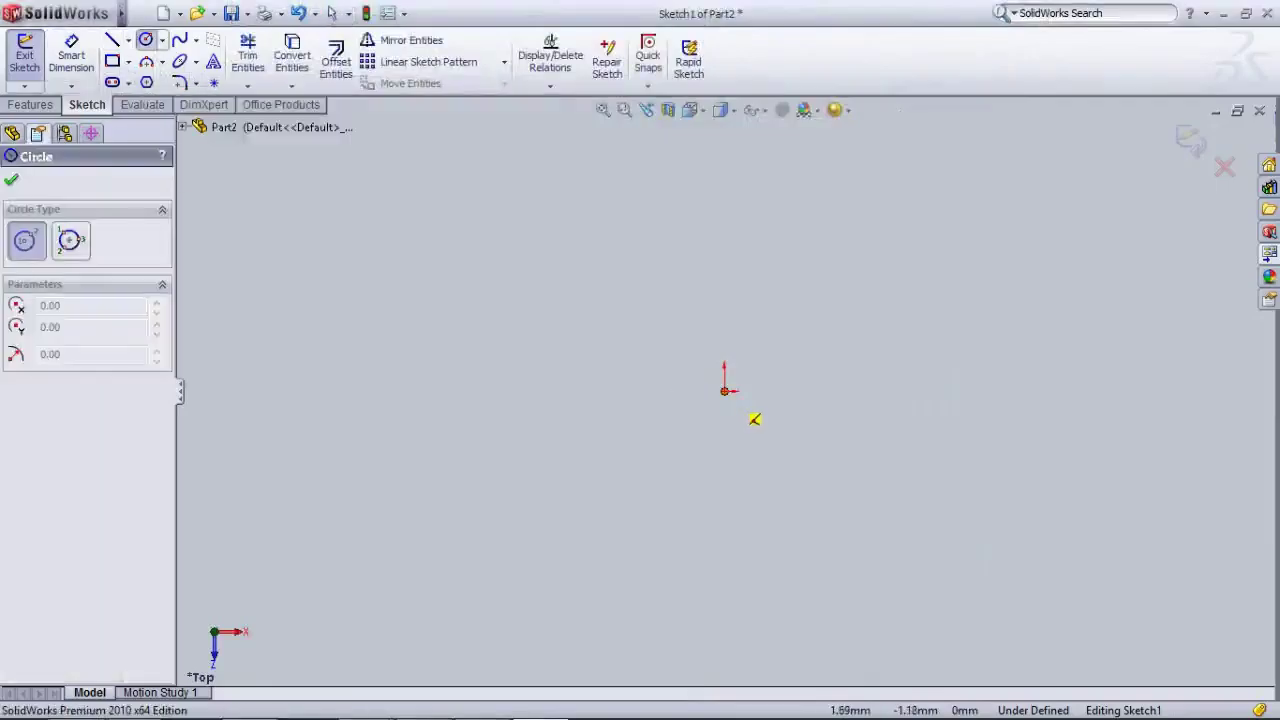
pyautogui.click(724, 391)
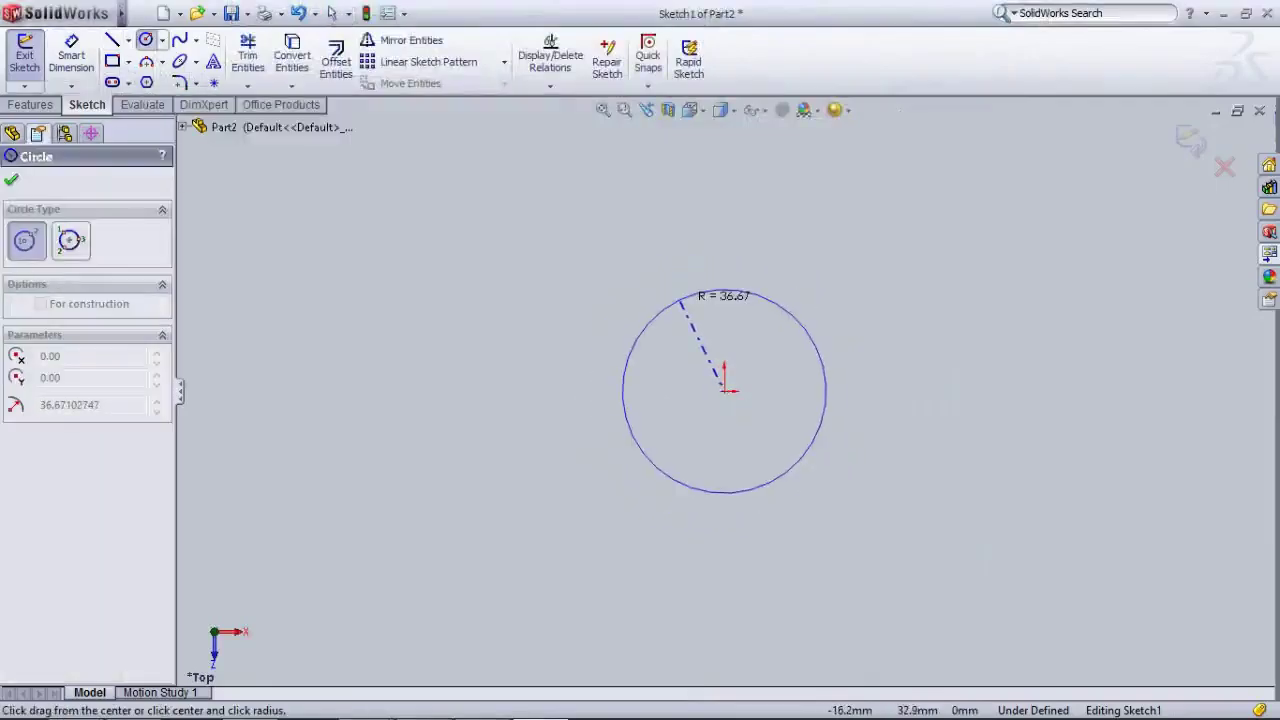
pyautogui.click(694, 292)
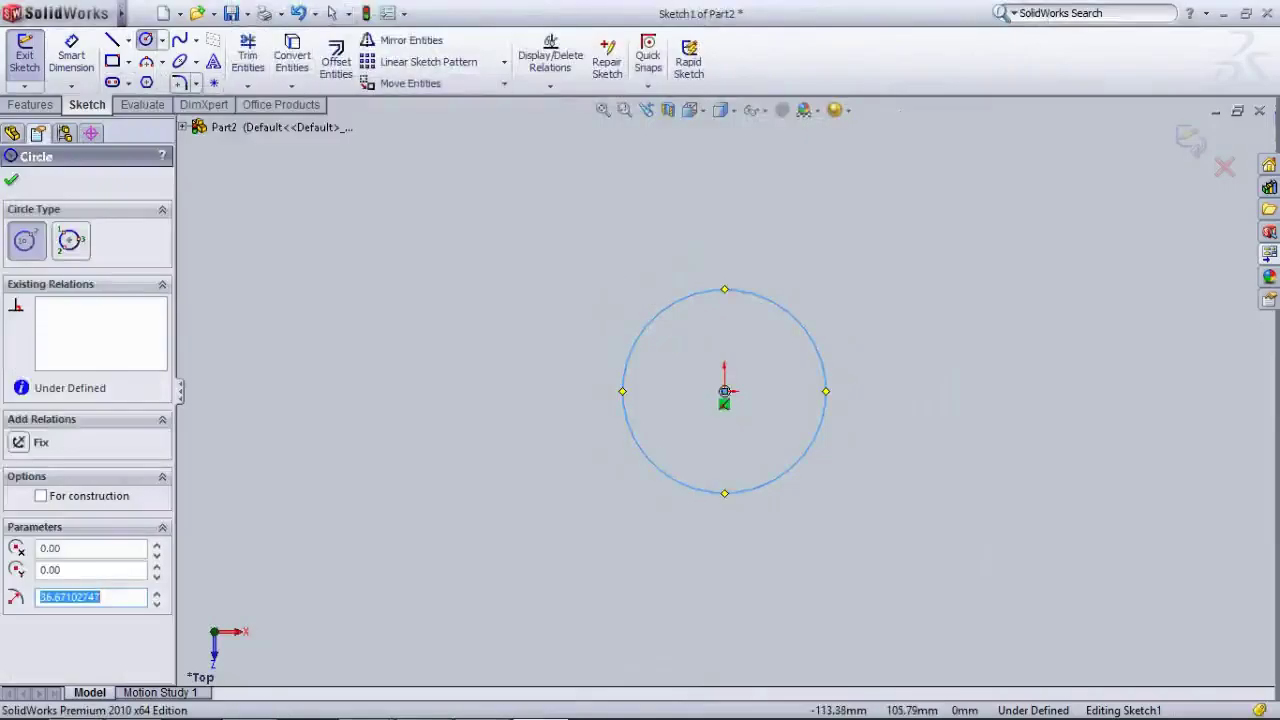
pyautogui.click(71, 55)
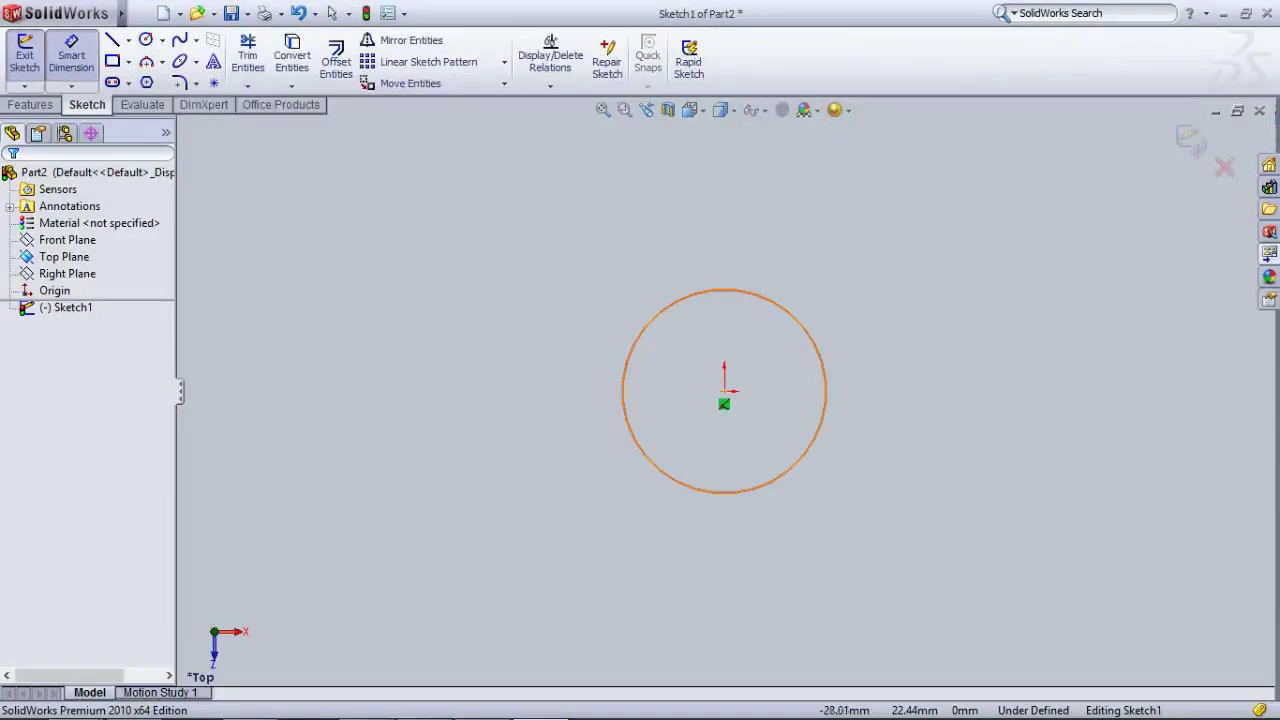
pyautogui.click(646, 329)
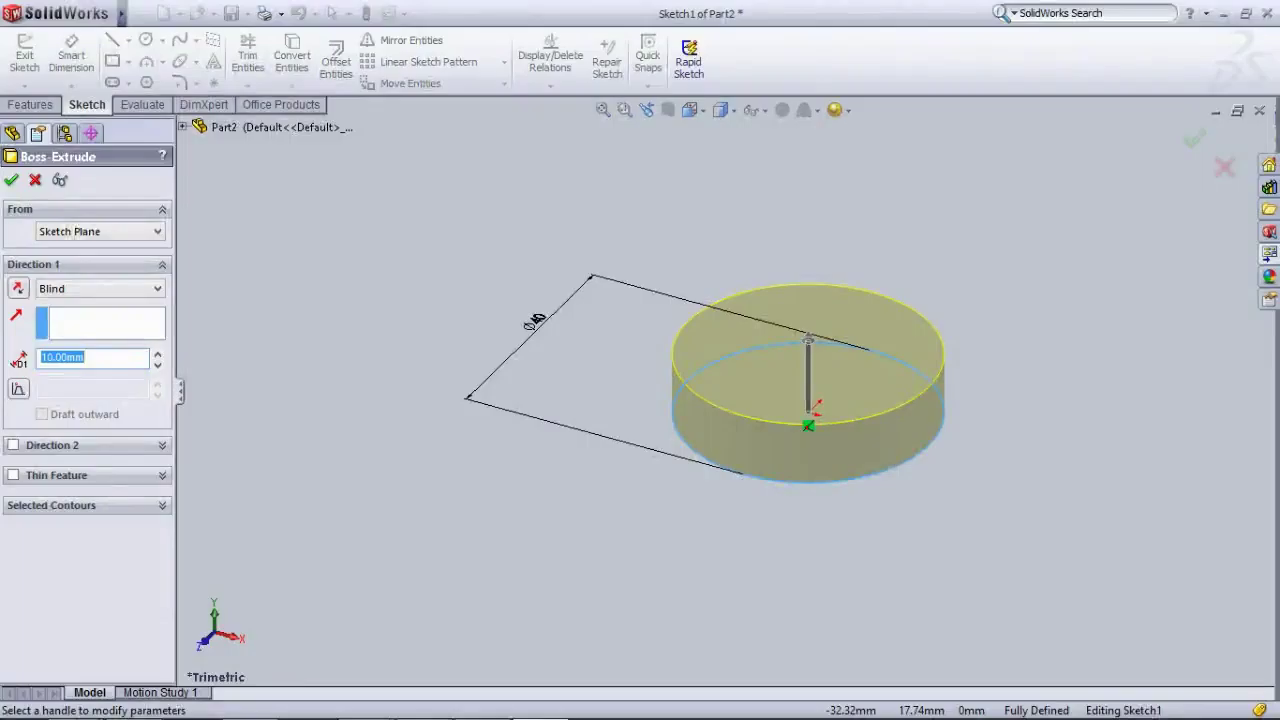
# - Extrude the 40 mm circle as a blind boss with a depth of 115 mm
pyautogui.scroll(1, 790, 414)
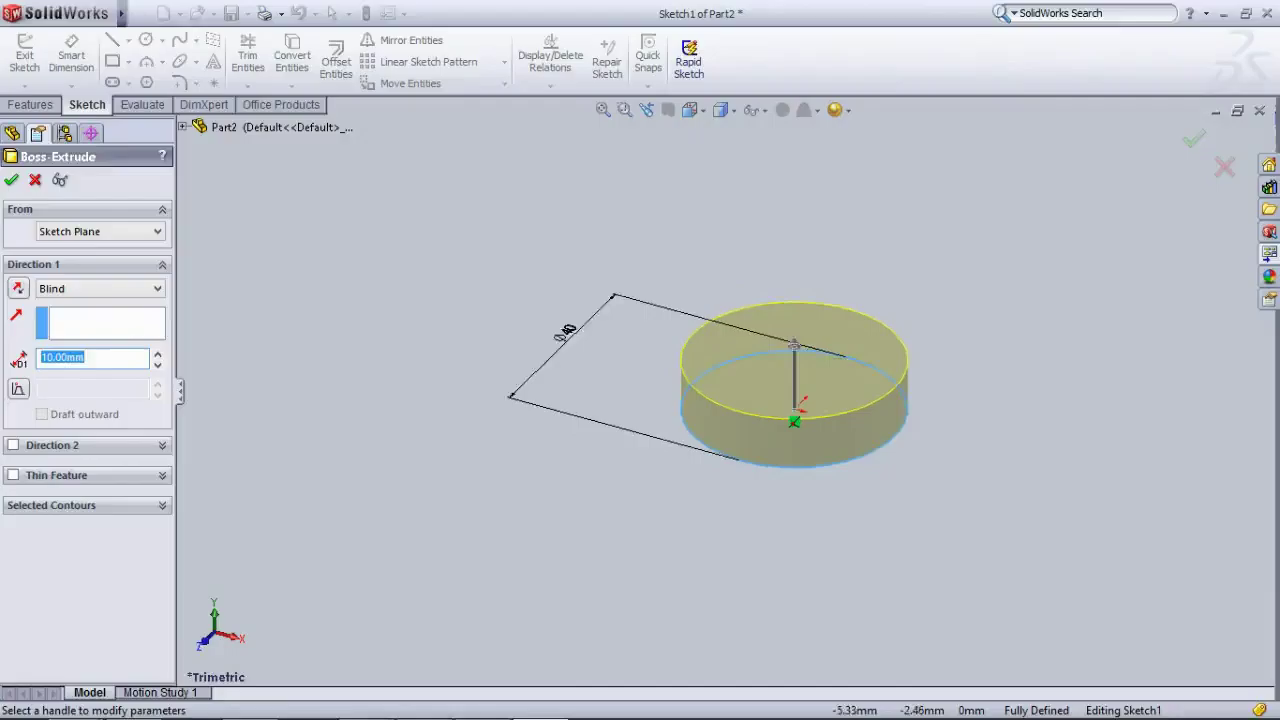
pyautogui.scroll(-4, 790, 414)
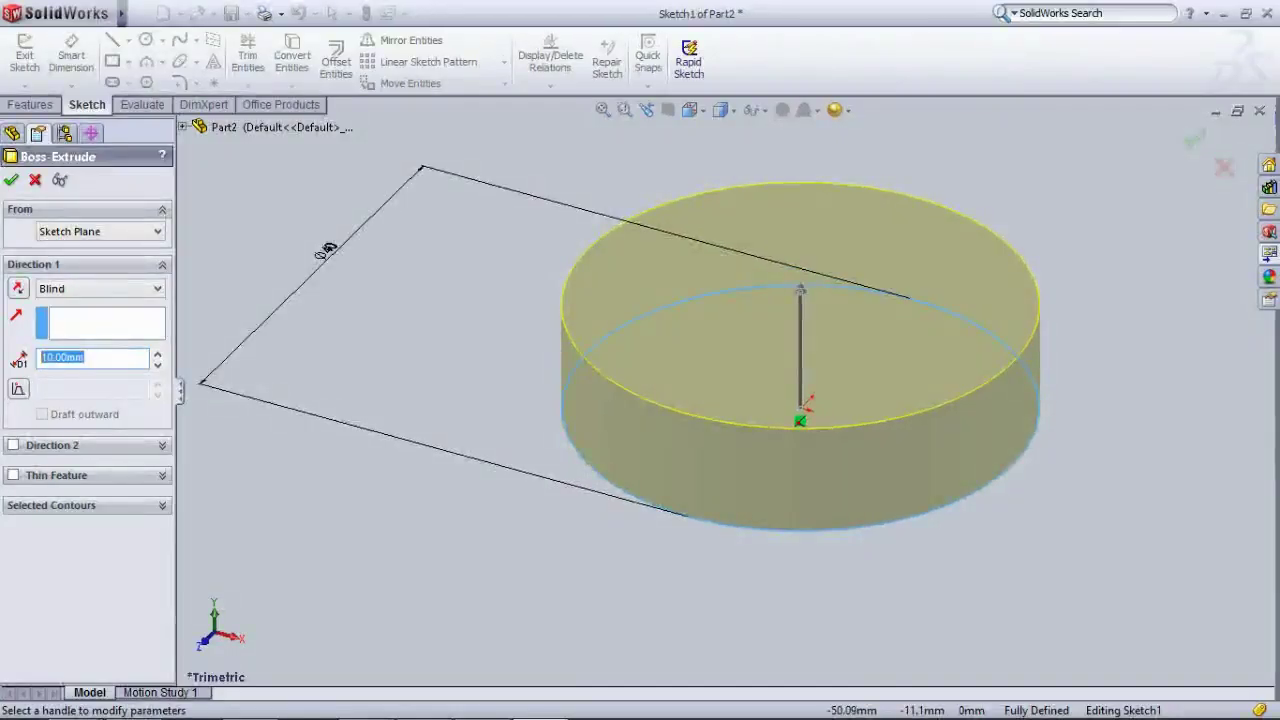
pyautogui.write('115')
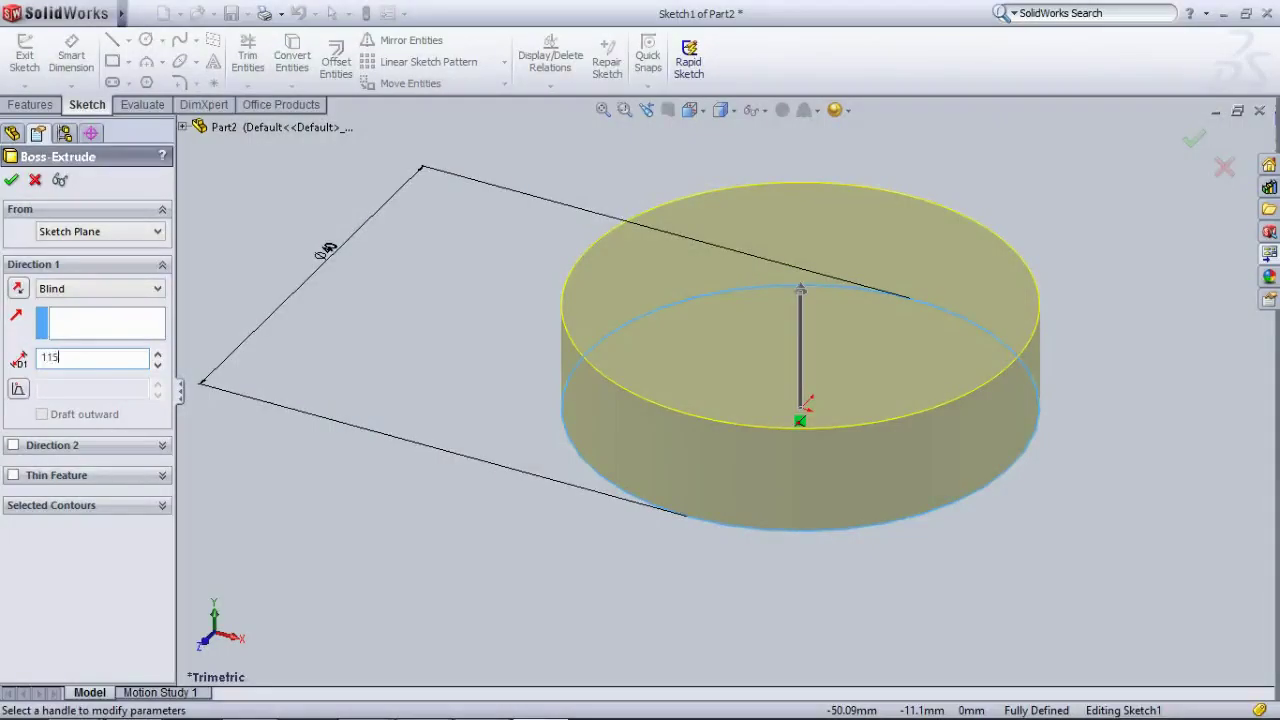
pyautogui.press('Return')
pyautogui.scroll(-5, 725, 402)
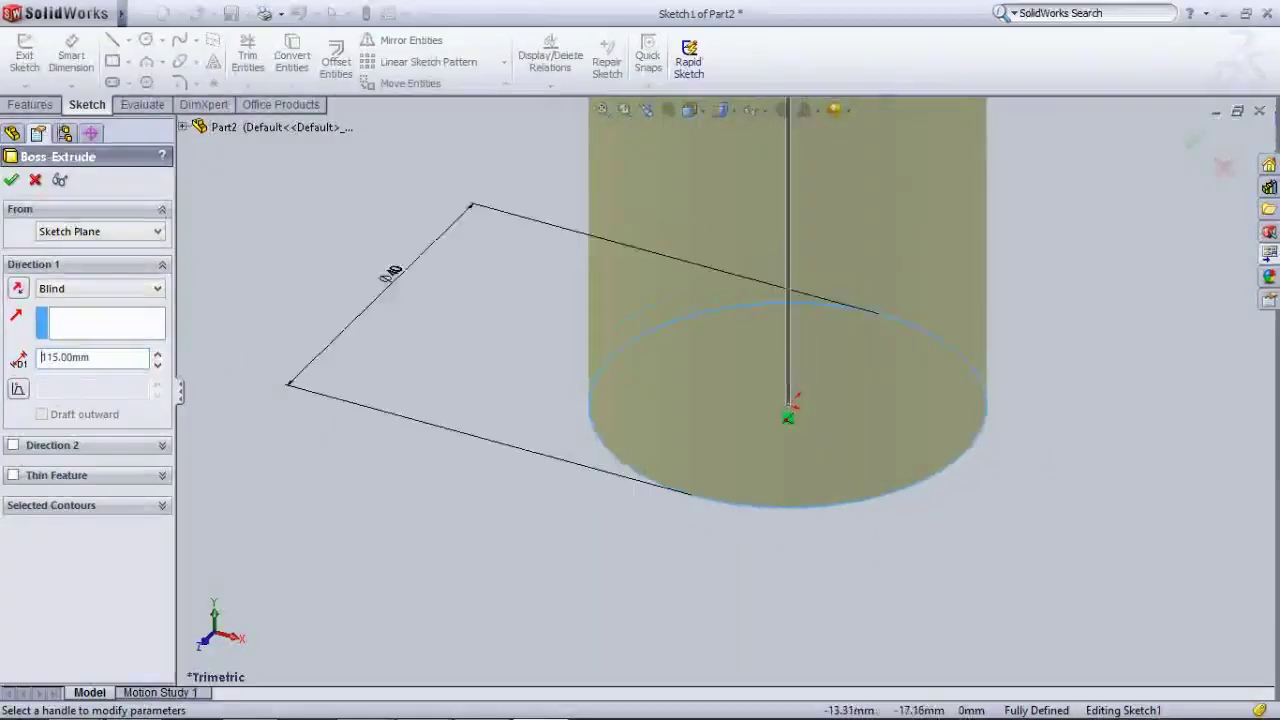
pyautogui.scroll(-3, 721, 403)
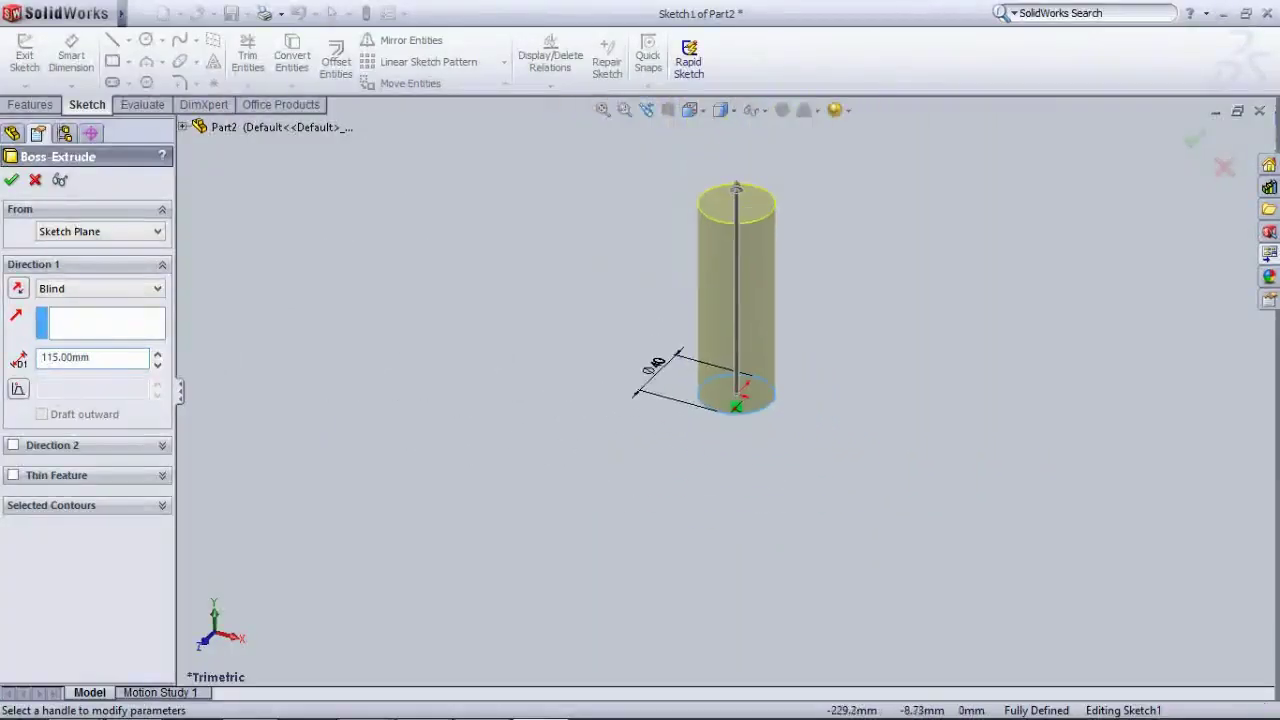
pyautogui.click(11, 179)
# - Start a boss sketch on the cylinder's top end face and draw a circle about 14.8 mm in diameter centred on the origin
pyautogui.moveTo(740, 320); pyautogui.dragTo(564, 418, button='middle')
pyautogui.click(692, 110)
pyautogui.click(714, 134)
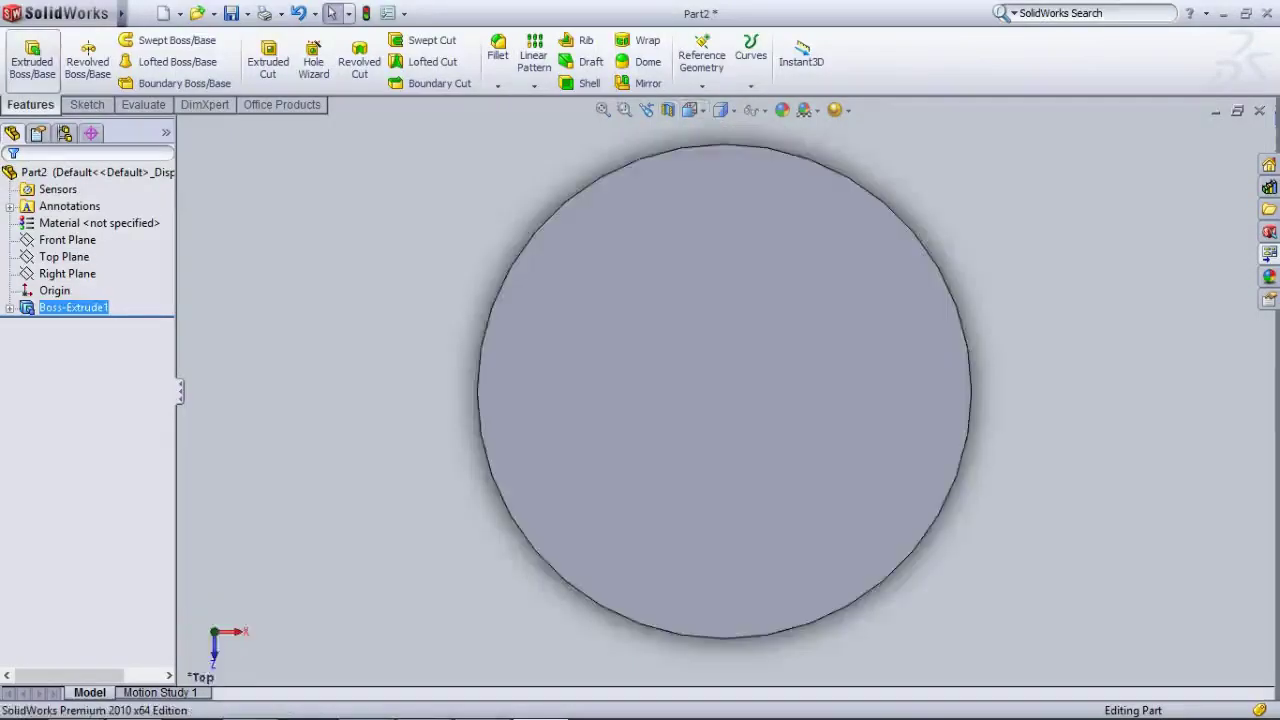
pyautogui.click(33, 62)
pyautogui.click(622, 330)
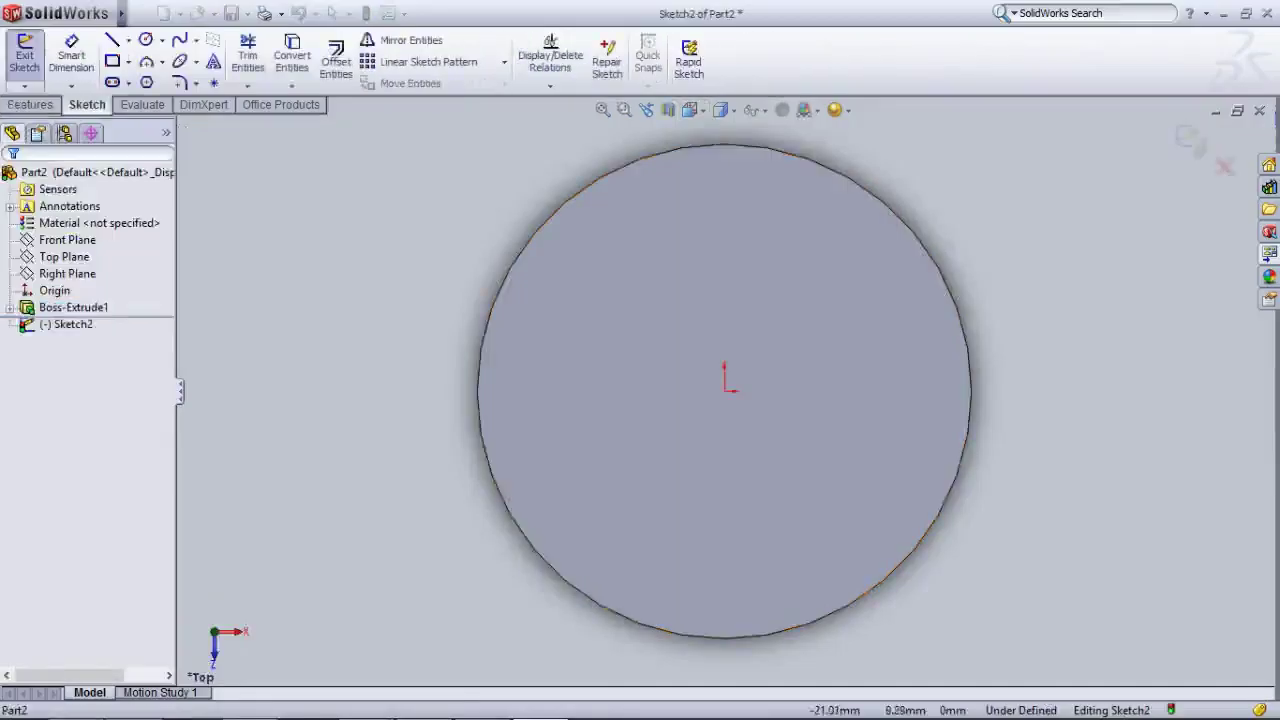
pyautogui.click(145, 39)
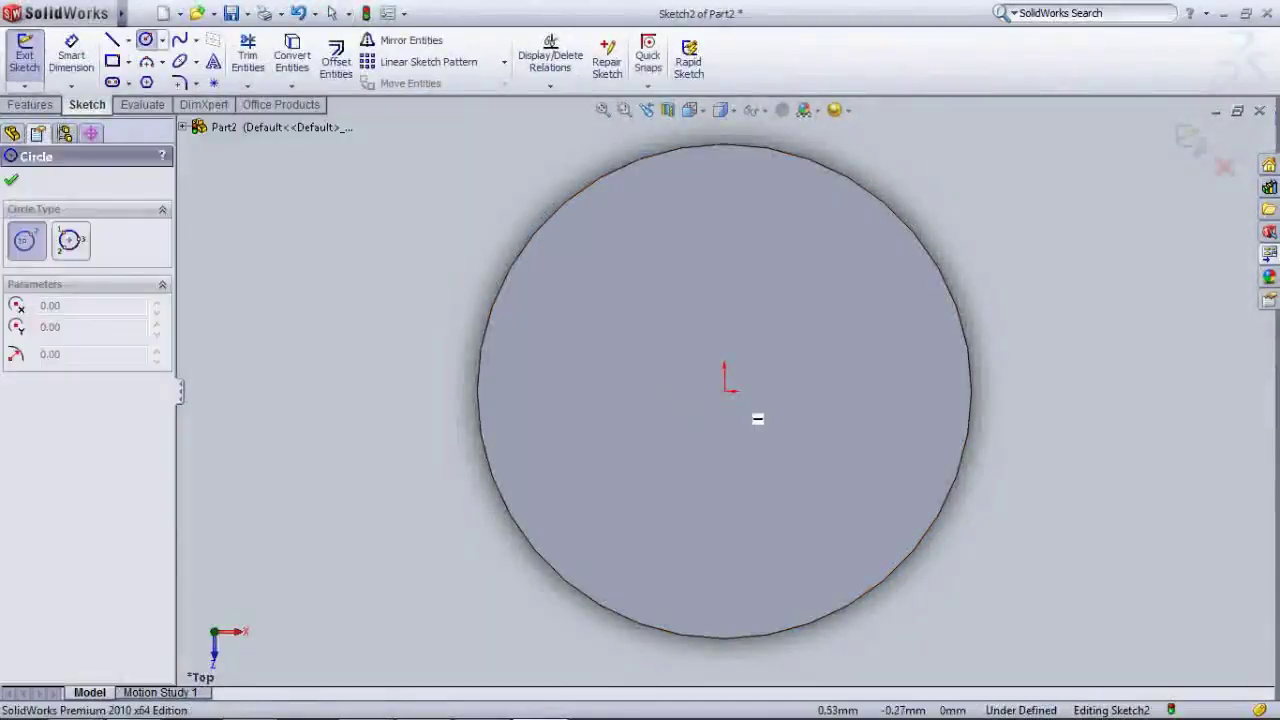
pyautogui.click(724, 391)
pyautogui.click(665, 320)
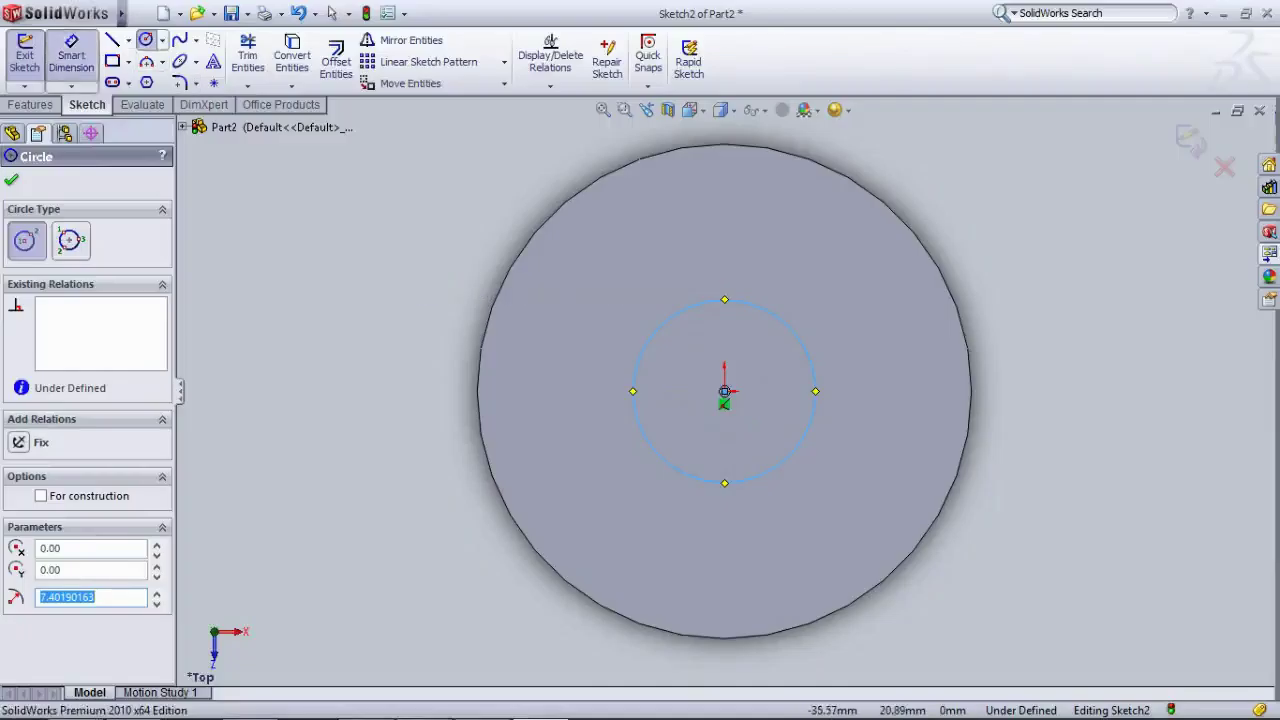
# - Dimension the diameter of the circle on the top end face to 15 mm
pyautogui.click(71, 55)
pyautogui.click(701, 303)
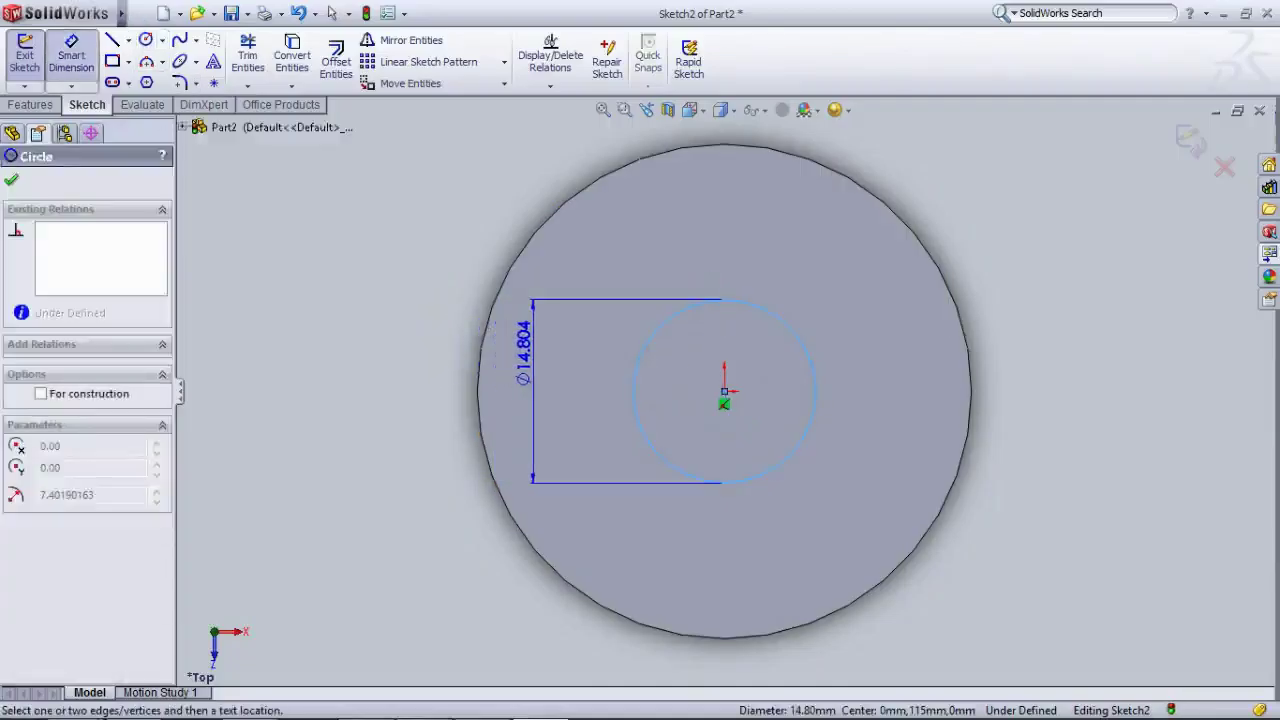
pyautogui.click(424, 382)
pyautogui.click(432, 385)
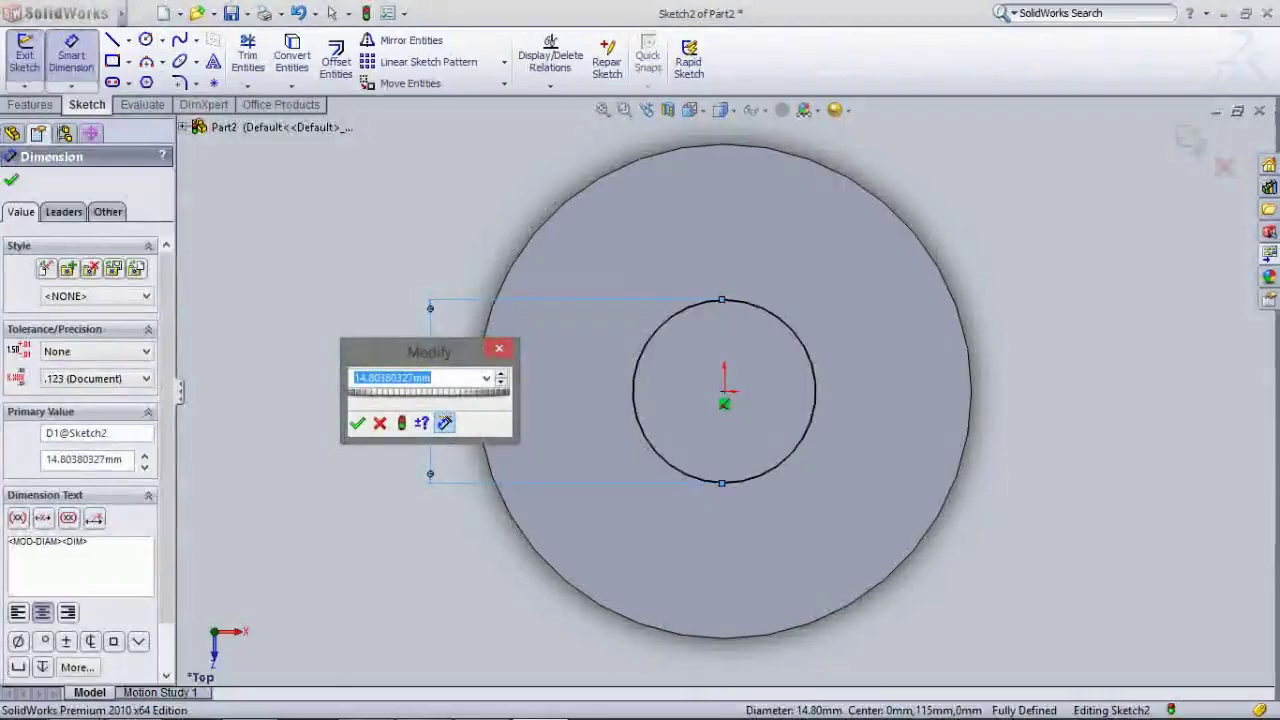
pyautogui.write('15')
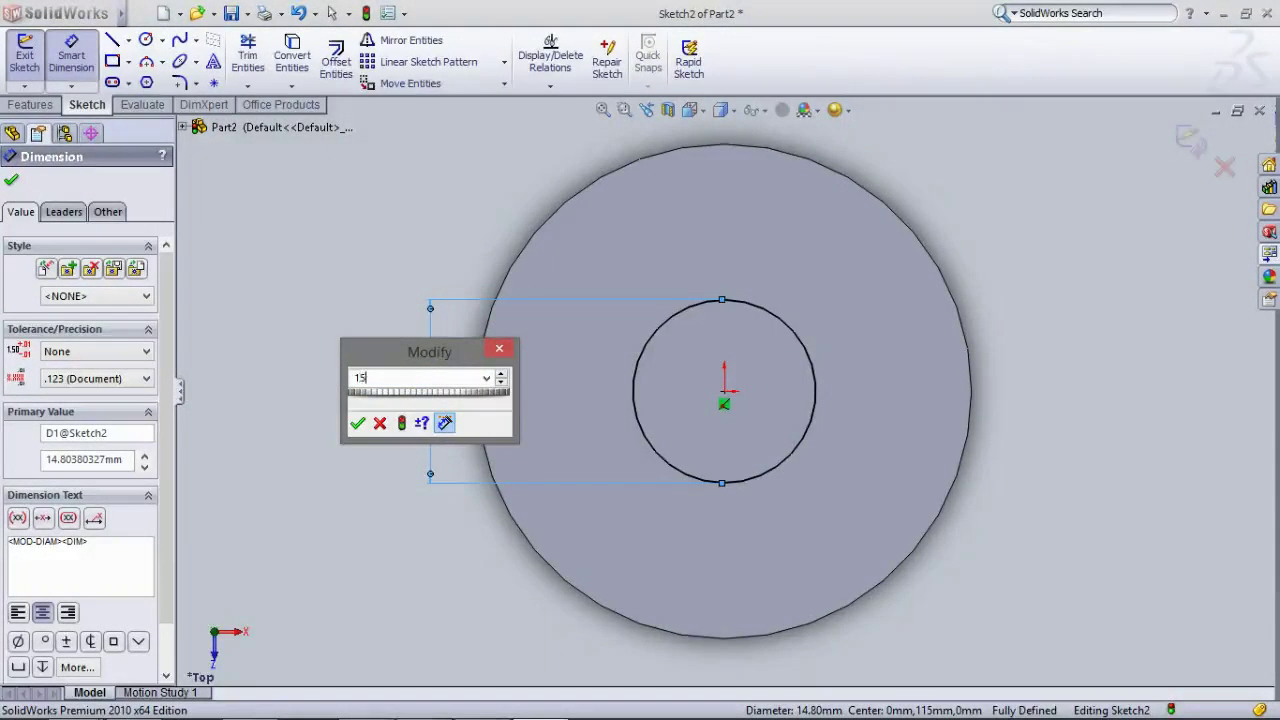
pyautogui.press('Return')
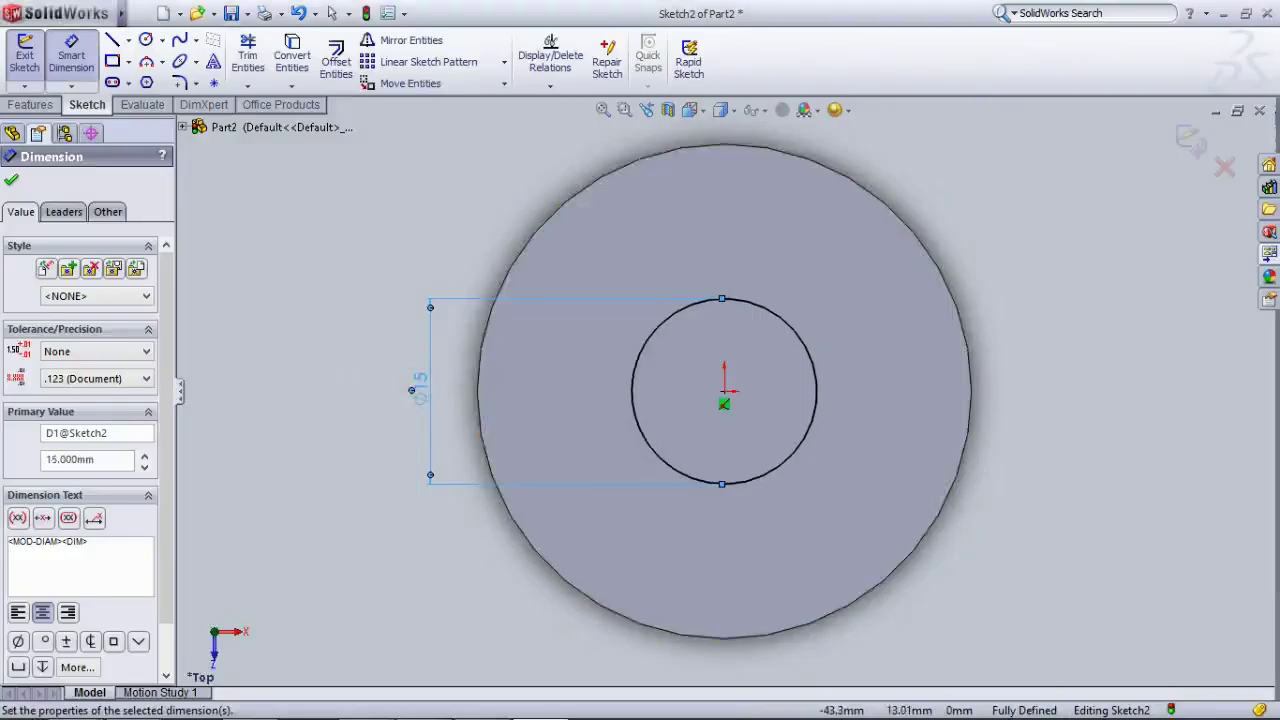
# - Finish the sketch and extrude the 15 mm circle 25 mm as a blind boss merged with the cylinder
pyautogui.click(24, 55)
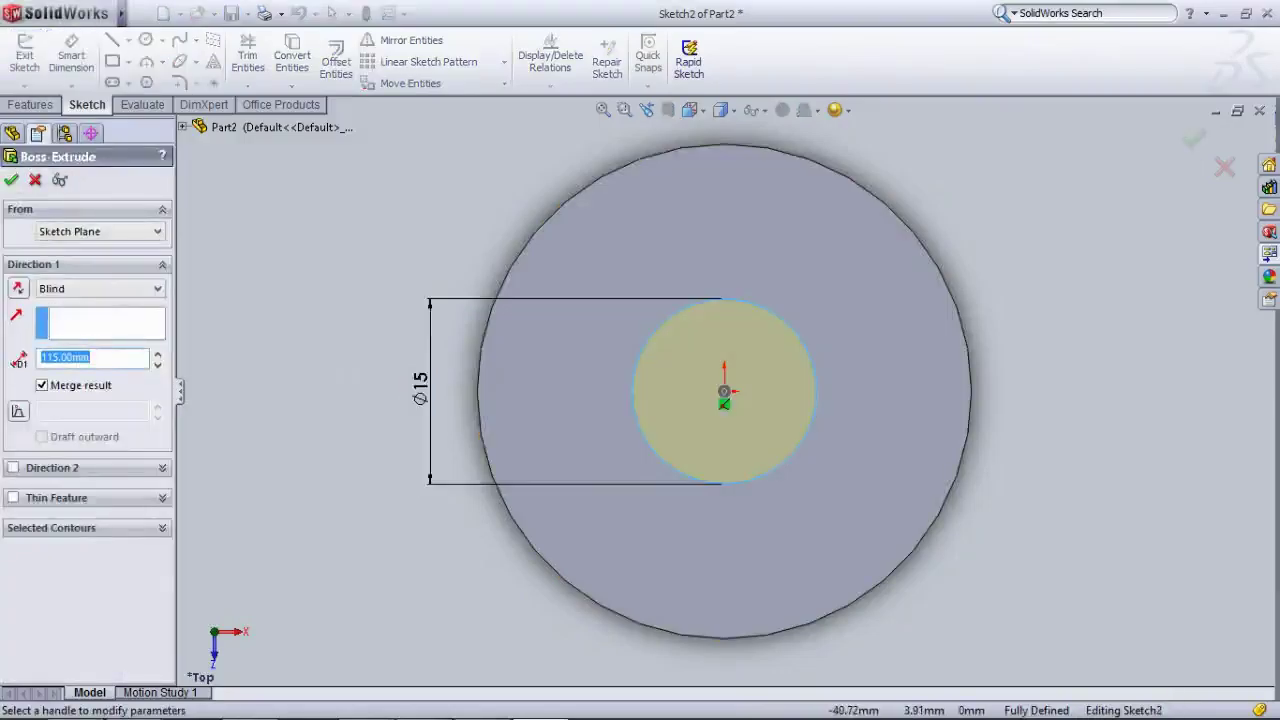
pyautogui.write('25')
pyautogui.press('Return')
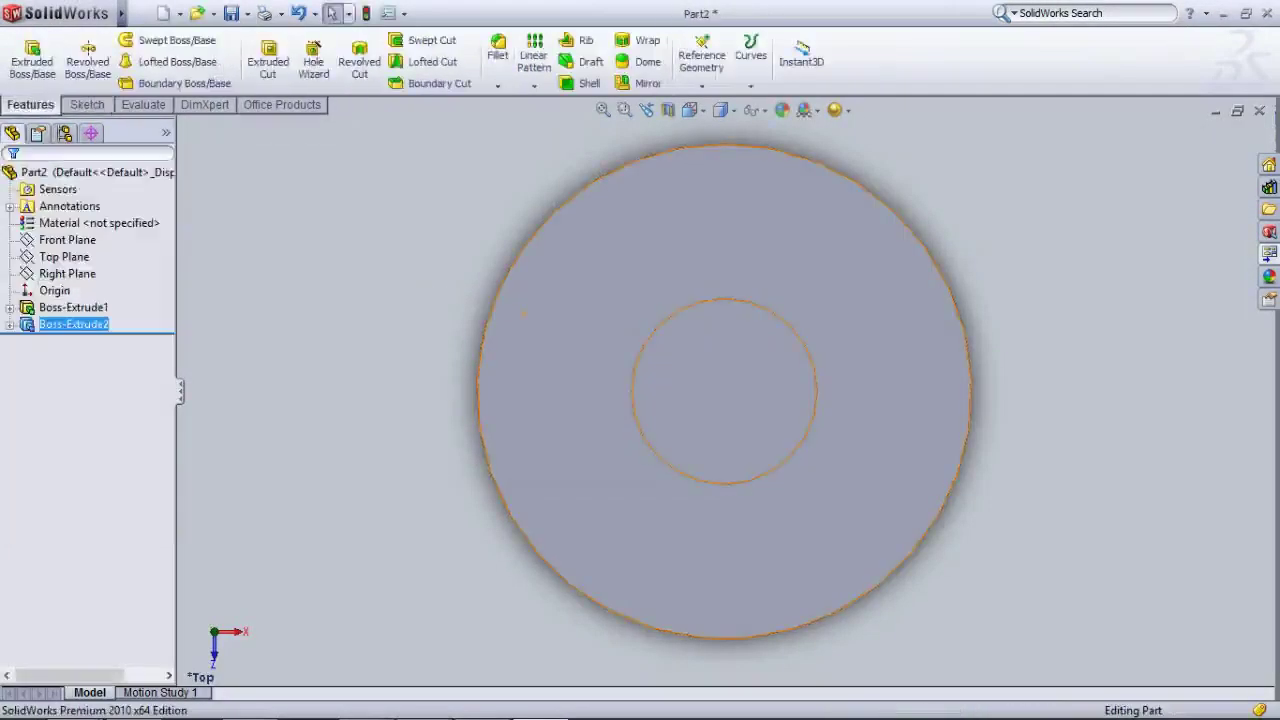
# - Examine the stepped cylinder and its end pin from an angled view, and return to the top view
pyautogui.moveTo(724, 391); pyautogui.dragTo(765, 385, button='middle')
pyautogui.scroll(-1, 490, 325)
pyautogui.moveTo(480, 322); pyautogui.dragTo(532, 345, button='middle')
pyautogui.scroll(3, 490, 325)
pyautogui.moveTo(830, 380); pyautogui.dragTo(700, 385, button='middle')
pyautogui.scroll(3, 700, 388)
pyautogui.scroll(-1, 700, 388)
pyautogui.click(692, 110)
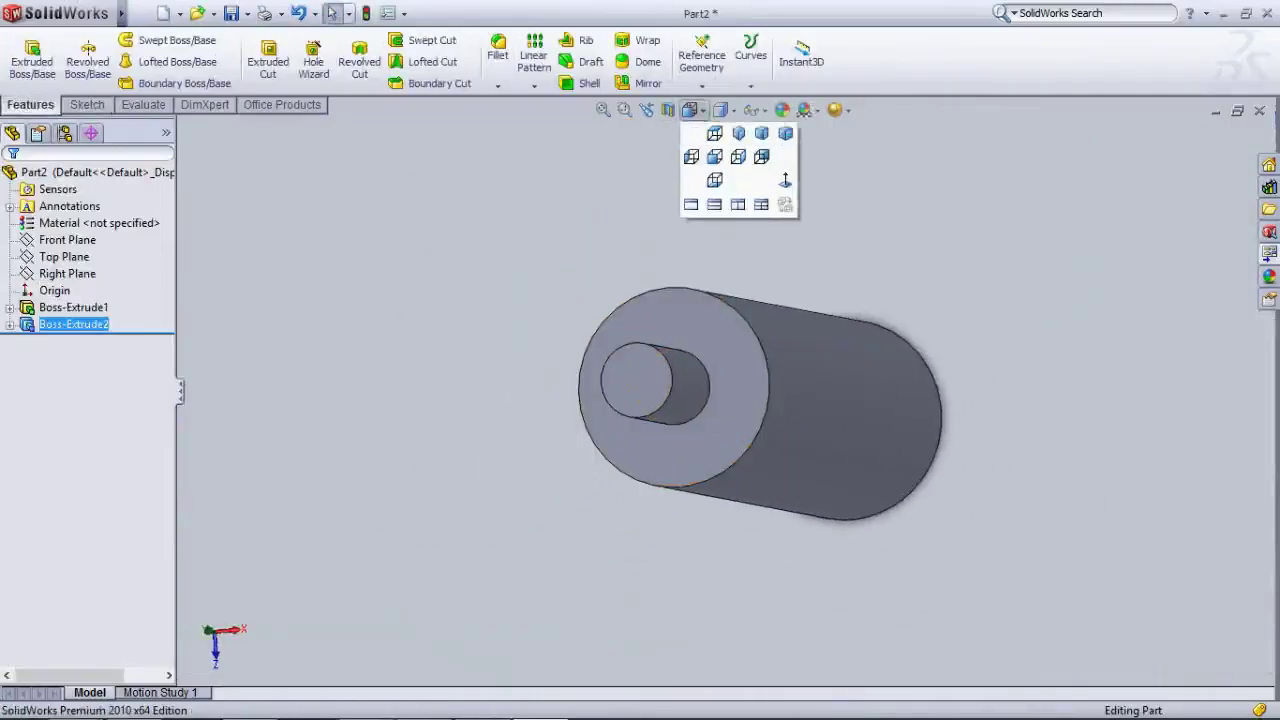
pyautogui.click(717, 134)
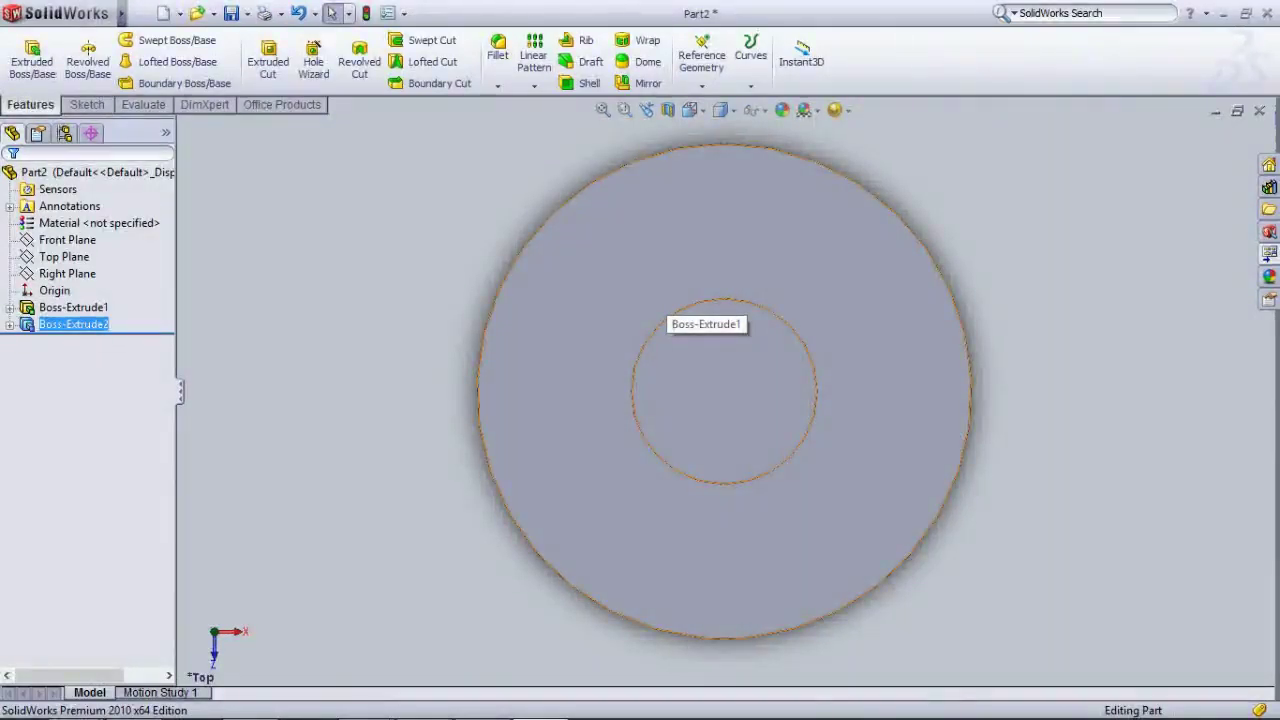
# - Start a boss sketch on the cylinder's bottom end face and draw a circle about 15.5 mm in diameter centred on the origin
pyautogui.click(692, 110)
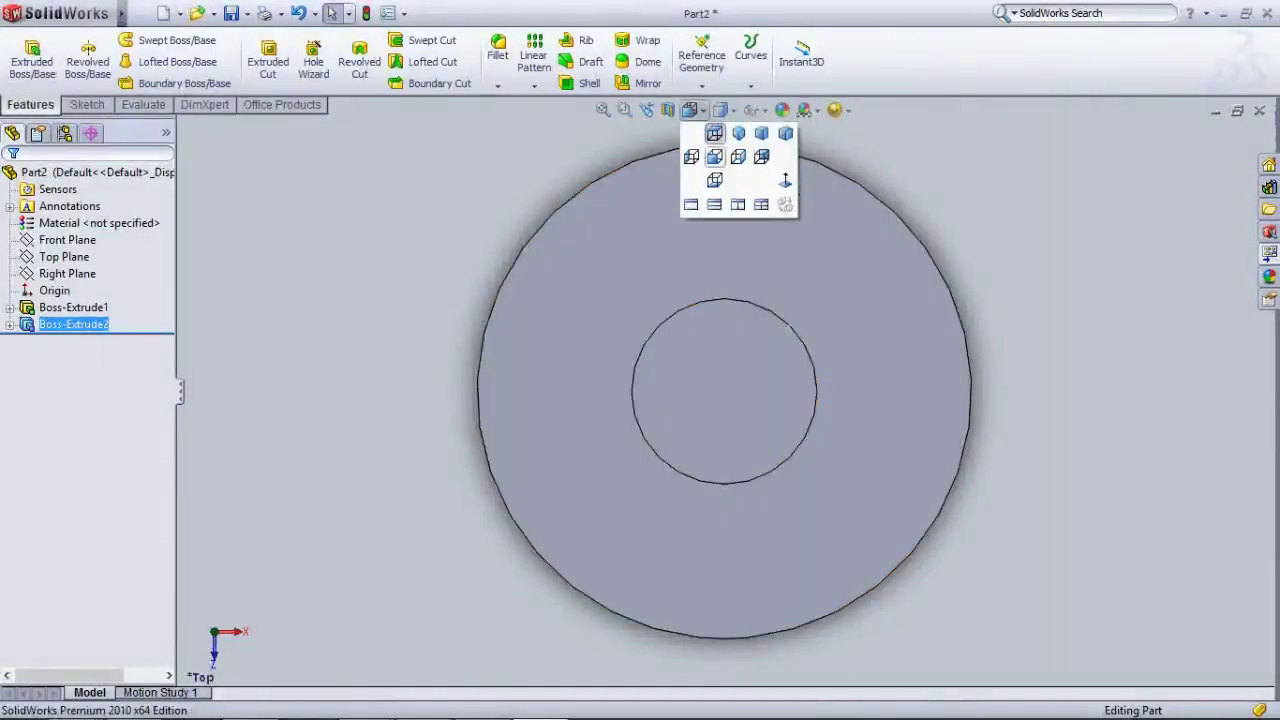
pyautogui.click(716, 181)
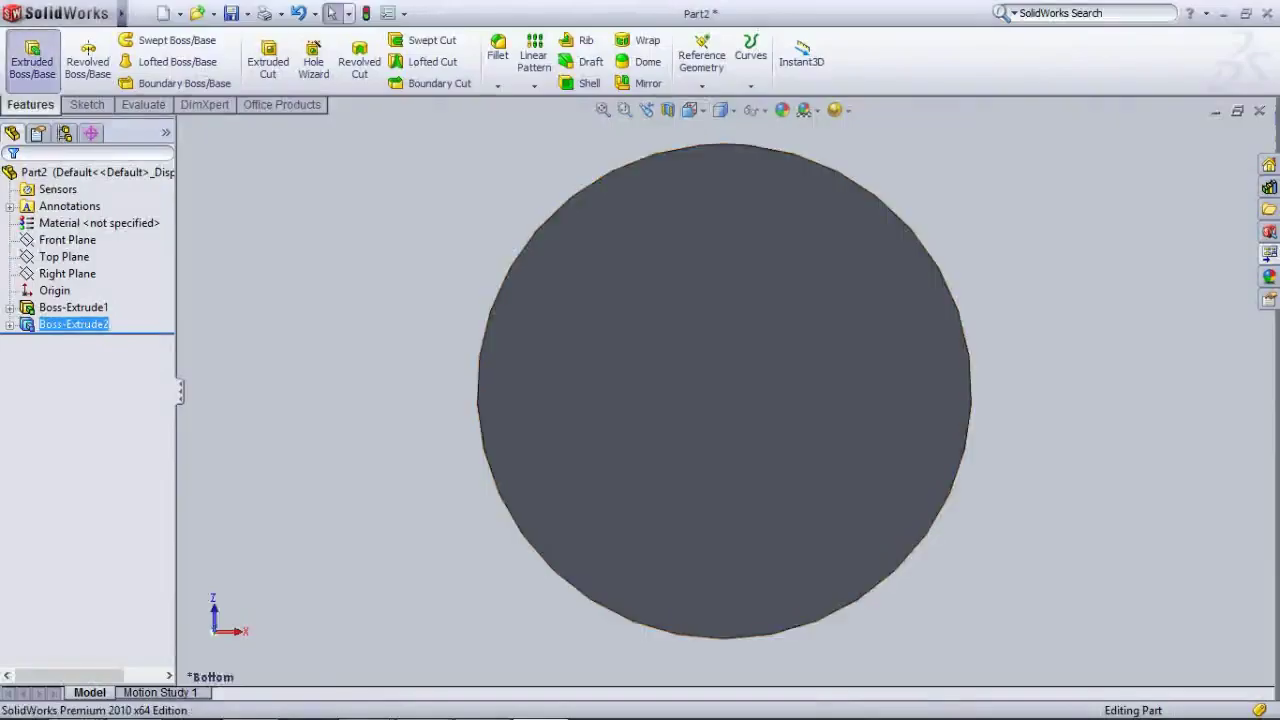
pyautogui.click(32, 60)
pyautogui.click(800, 450)
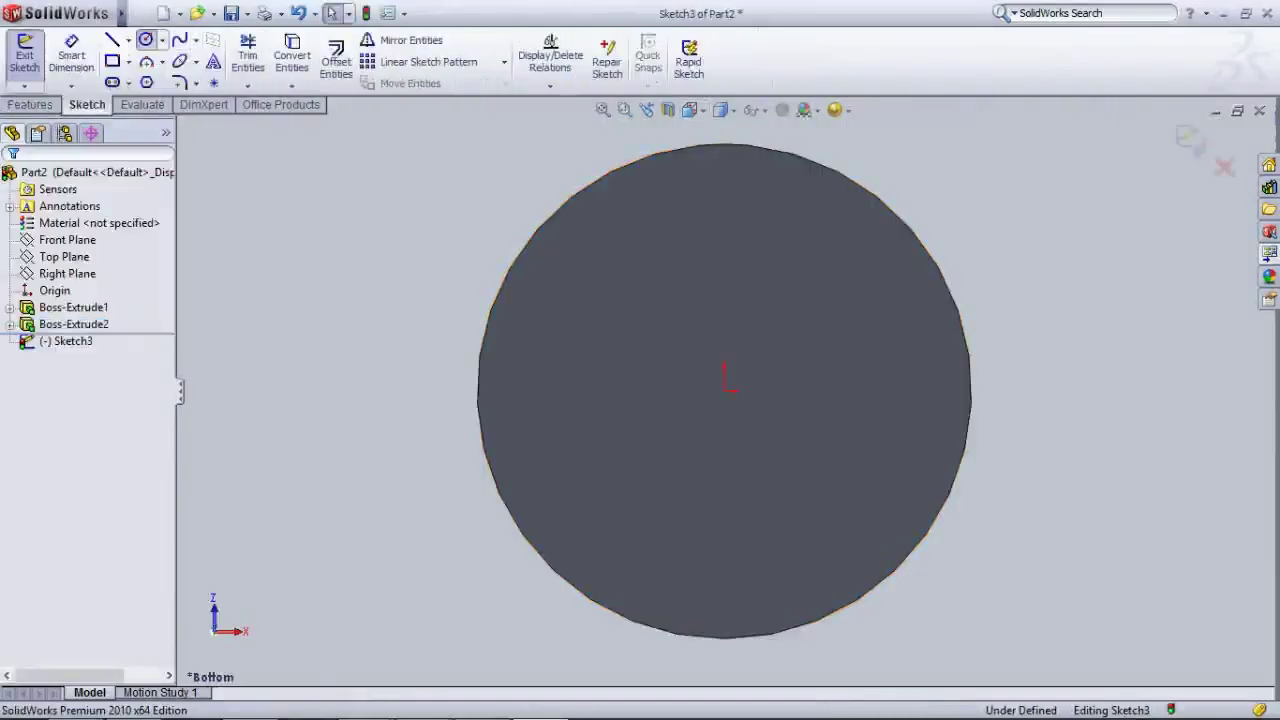
pyautogui.click(146, 39)
pyautogui.click(724, 391)
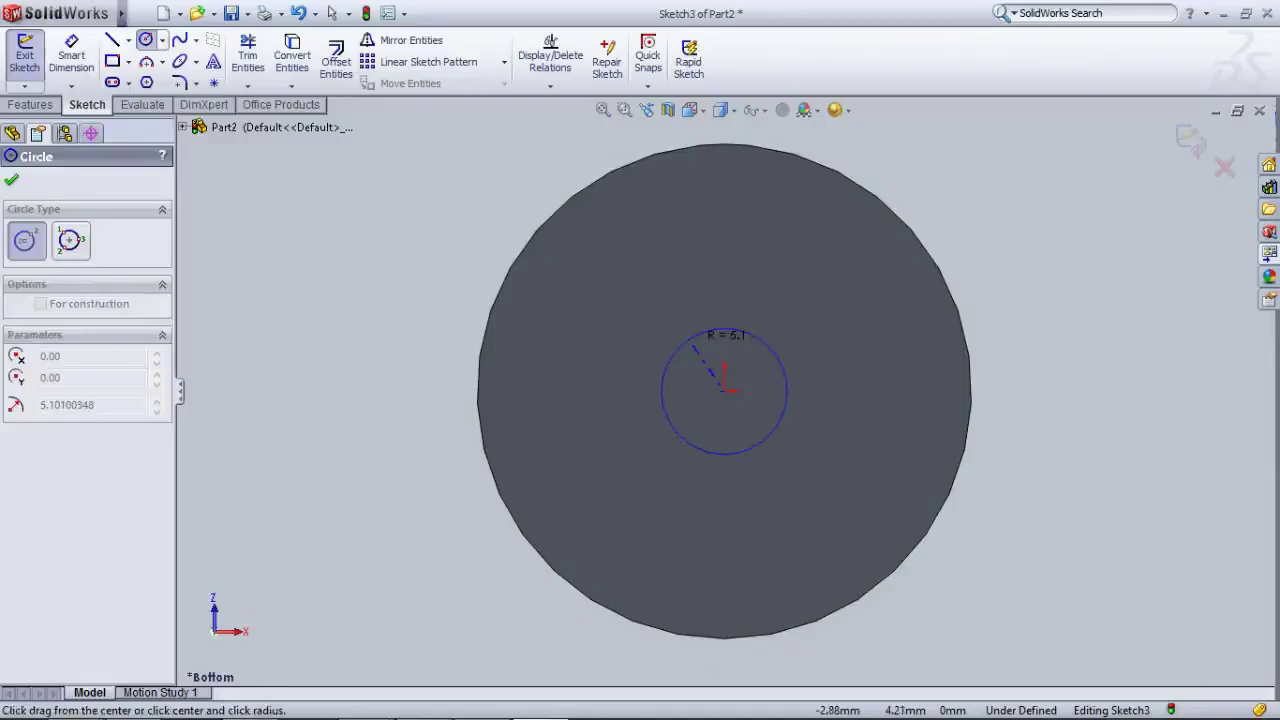
pyautogui.click(678, 310)
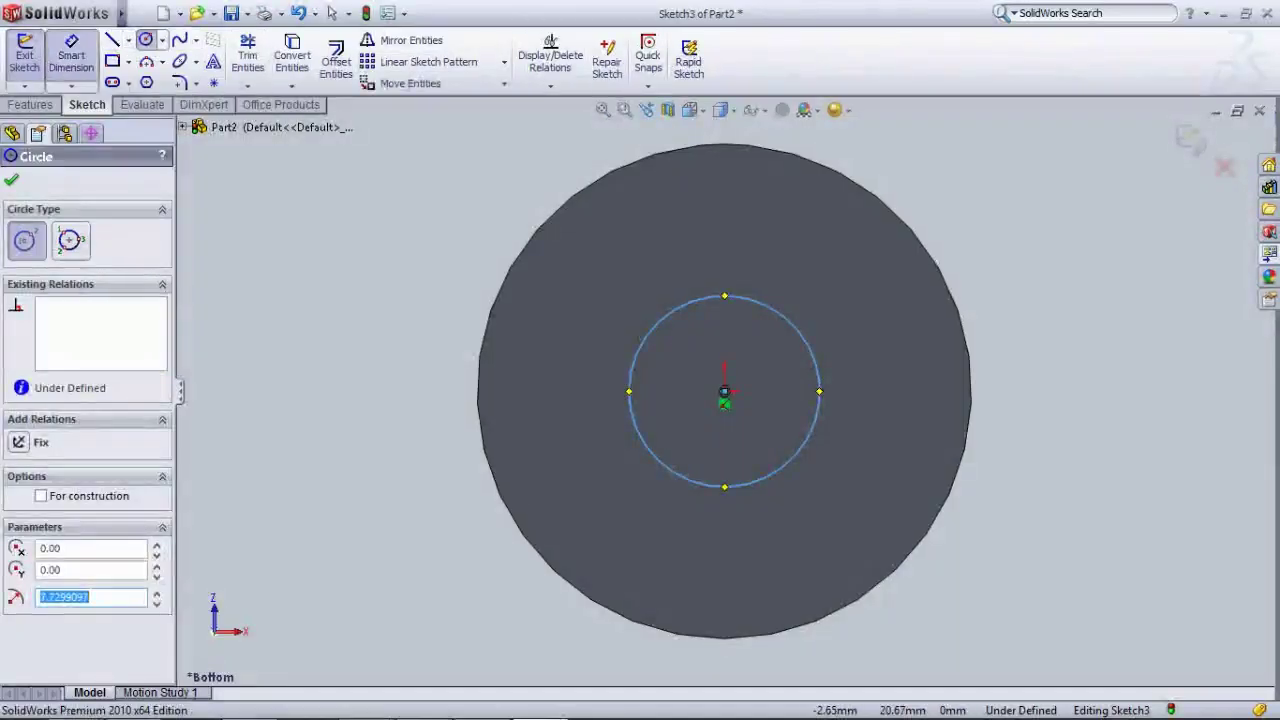
# - Dimension the diameter of the circle on the bottom end face to 60 mm
pyautogui.click(71, 56)
pyautogui.click(660, 324)
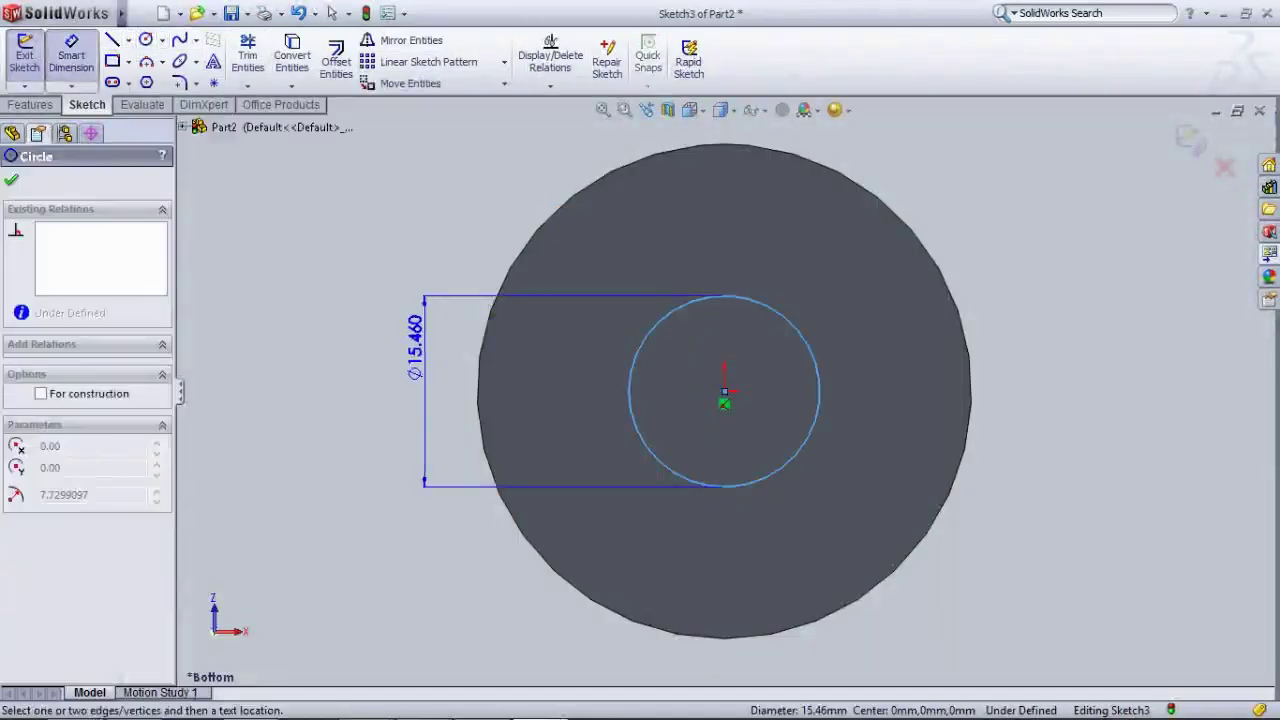
pyautogui.click(428, 345)
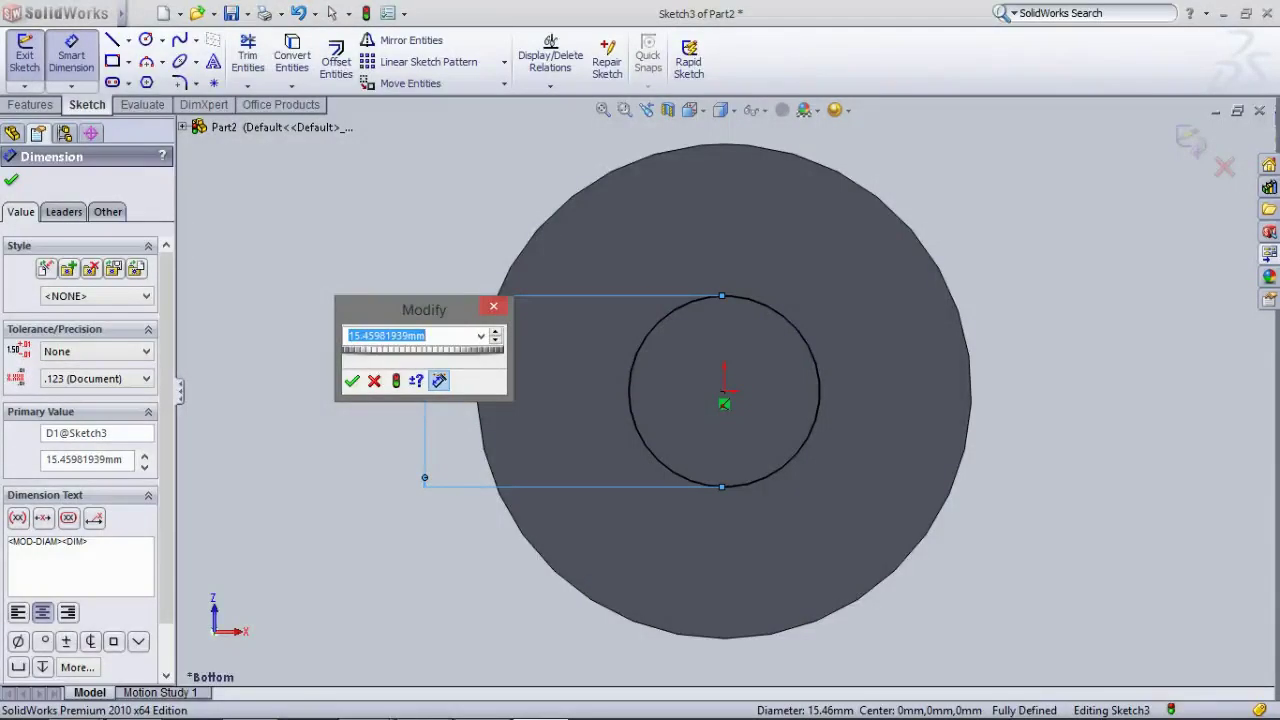
pyautogui.write('60')
pyautogui.press('Return')
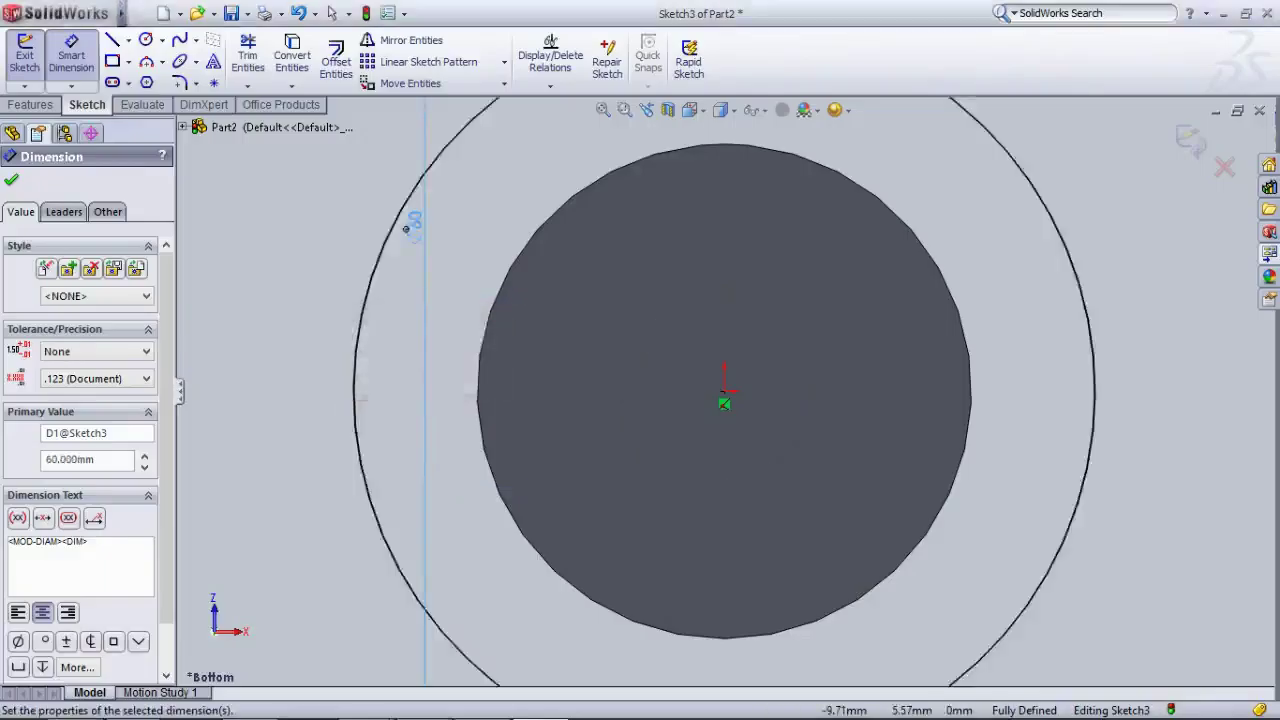
pyautogui.scroll(5, 655, 322)
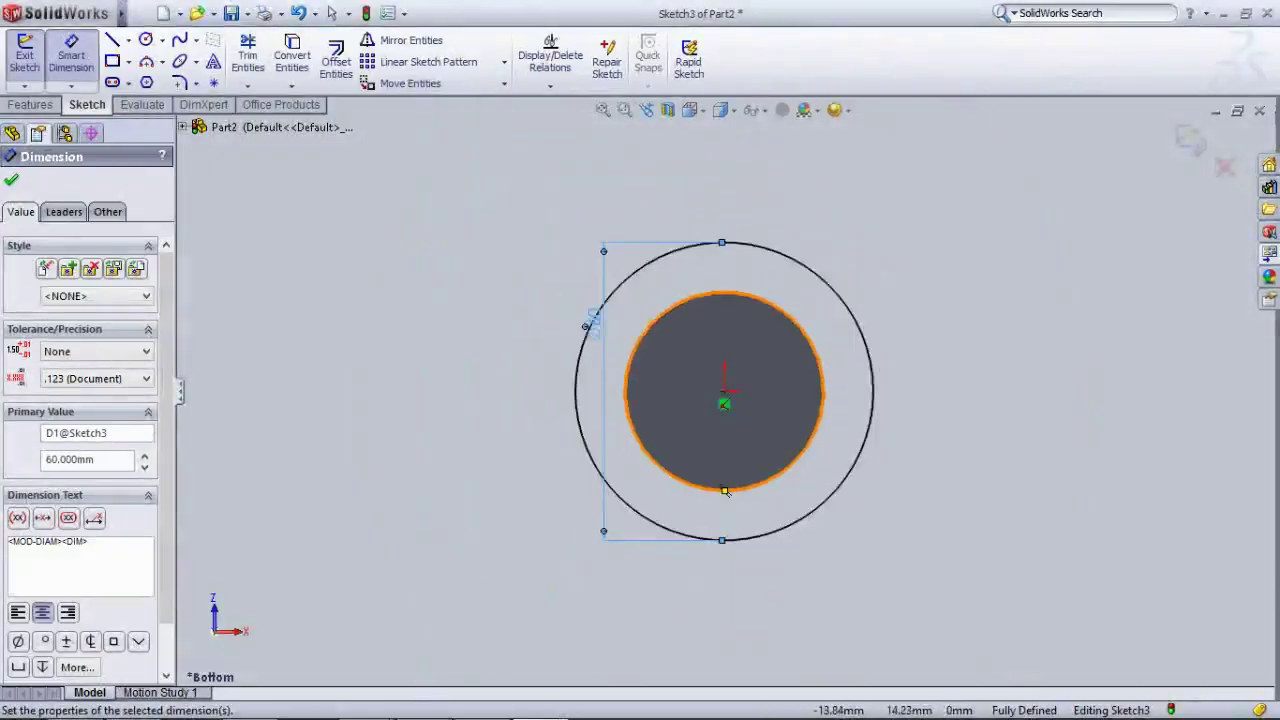
pyautogui.scroll(-2, 655, 321)
pyautogui.moveTo(736, 349)
pyautogui.mouseDown(button='middle')
pyautogui.moveTo(714, 348)
pyautogui.moveTo(750, 356)
pyautogui.mouseUp(button='middle')
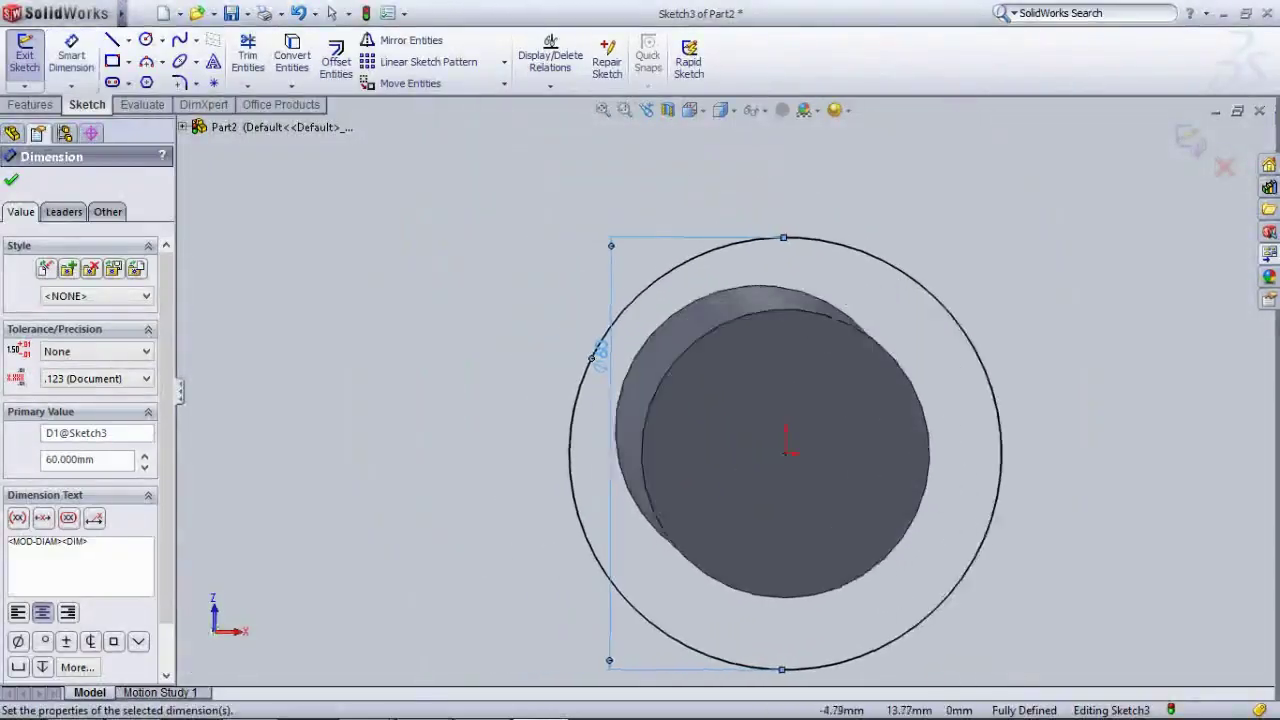
pyautogui.scroll(-1, 672, 385)
pyautogui.scroll(1, 672, 385)
pyautogui.scroll(1, 723, 402)
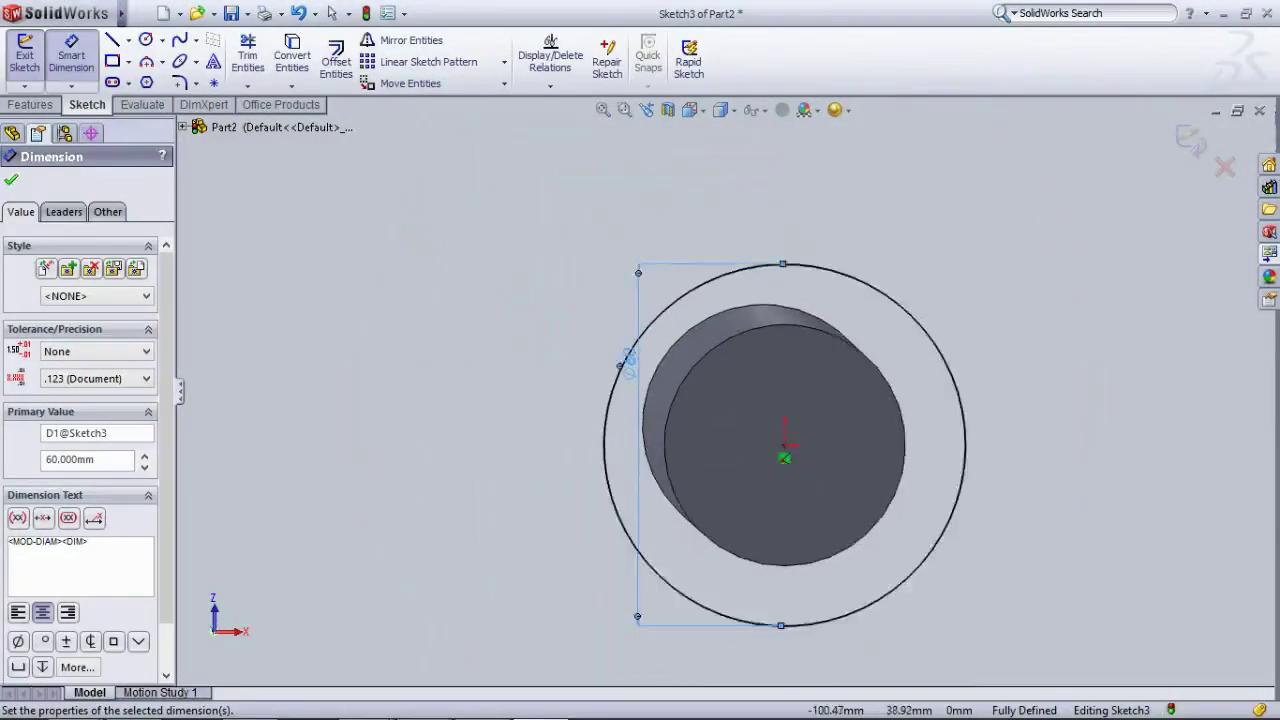
pyautogui.press('Escape')
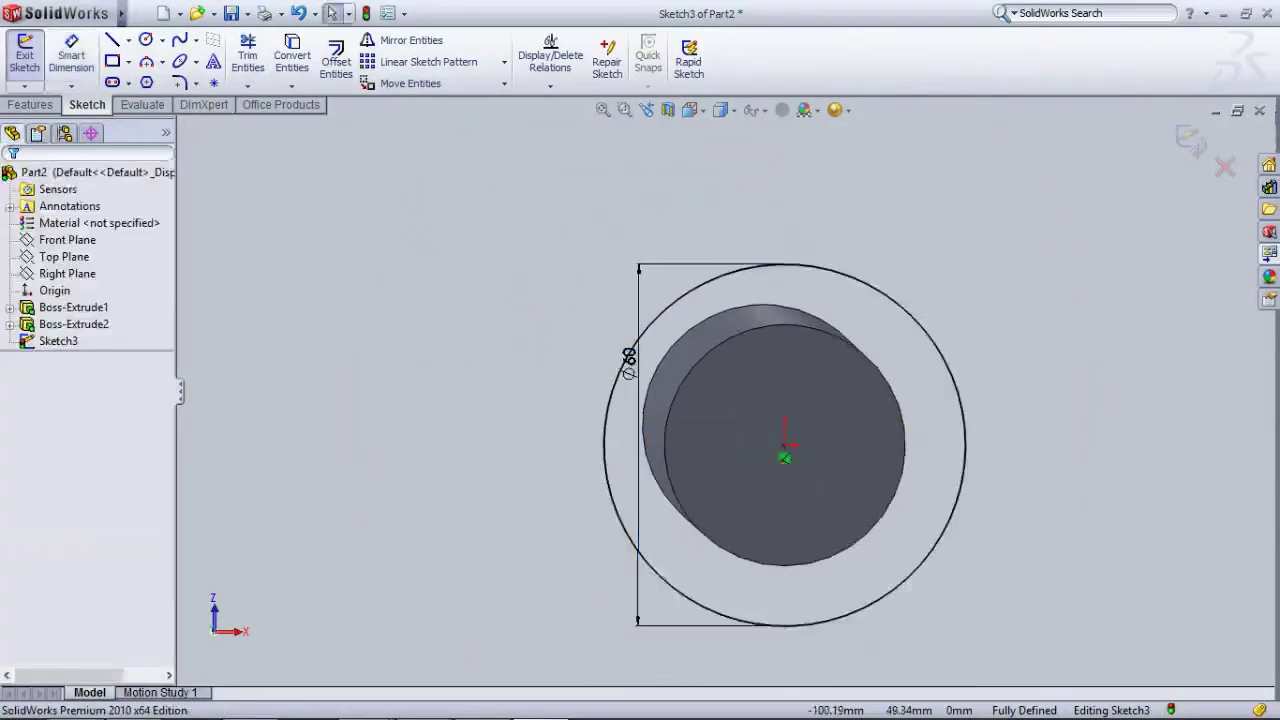
# - Finish the sketch and extrude the 60 mm circle 10 mm as a blind boss merged with the cylinder
pyautogui.click(25, 55)
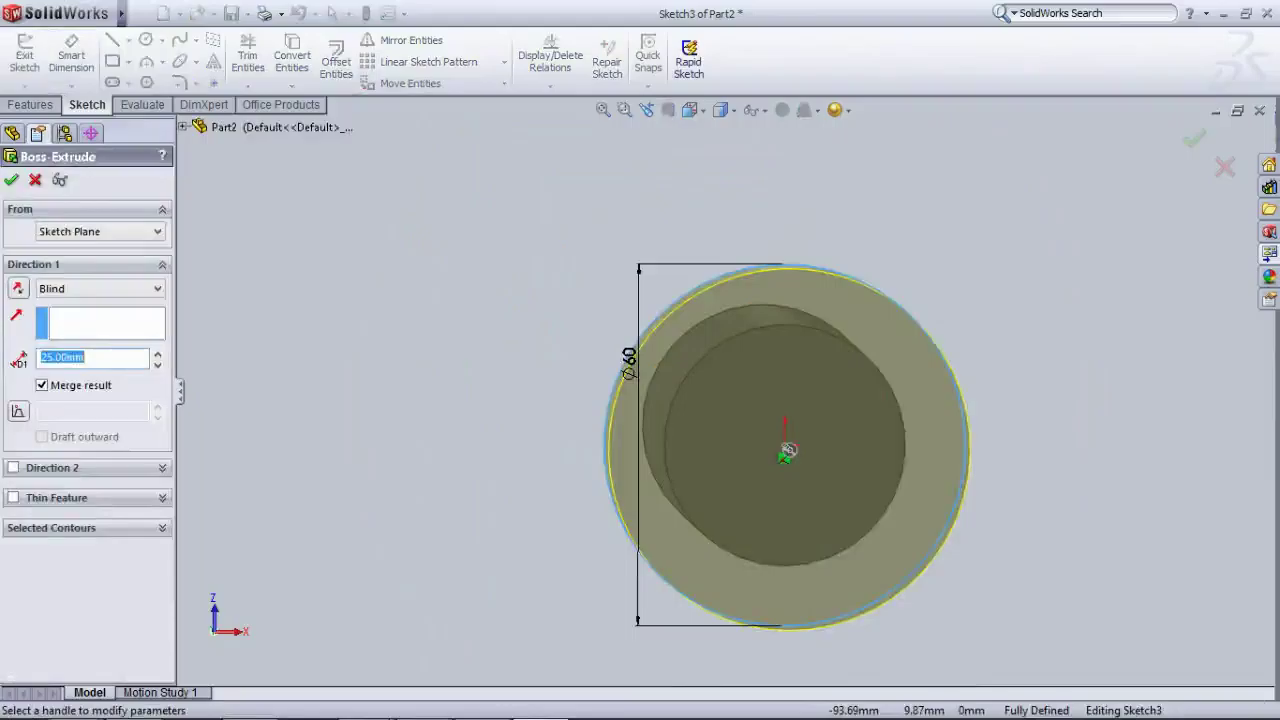
pyautogui.write('10')
pyautogui.press('Return')
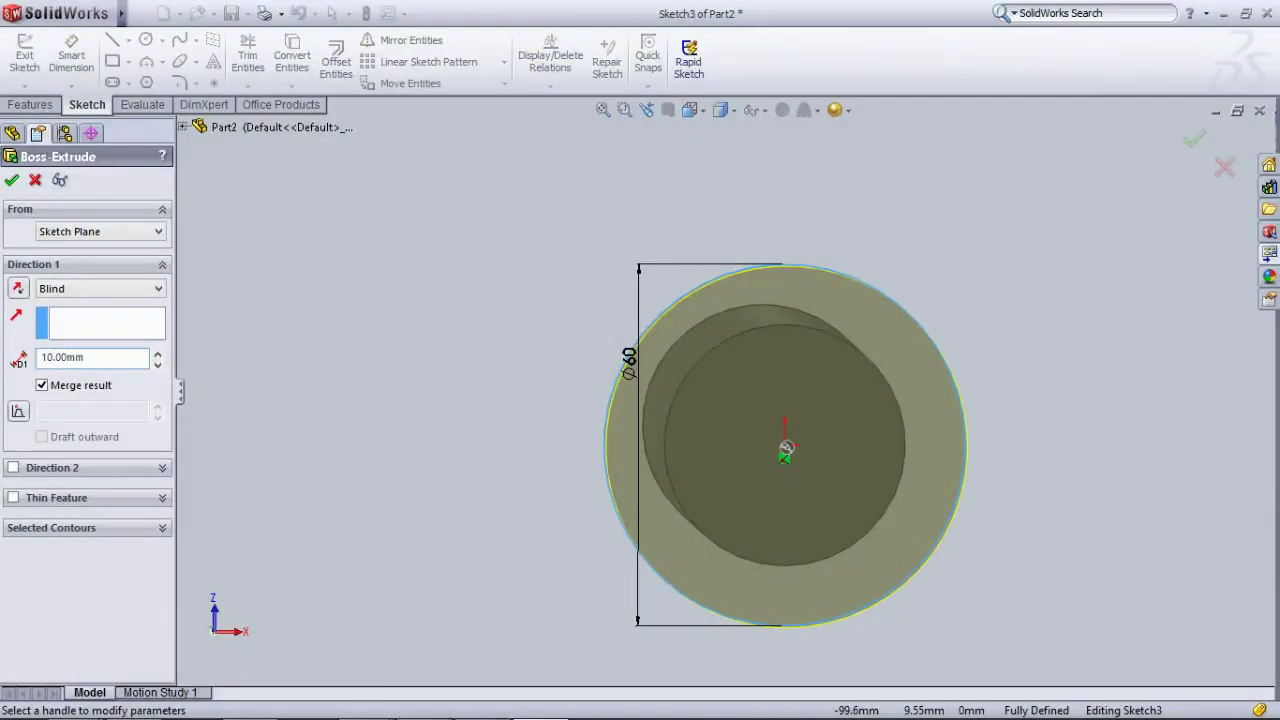
pyautogui.click(11, 180)
# - Start a boss sketch on the bottom face of the 60 mm flange and draw an origin-centred circle about 75 mm in diameter
pyautogui.moveTo(480, 370); pyautogui.dragTo(760, 375, button='middle')
pyautogui.scroll(-1, 610, 365)
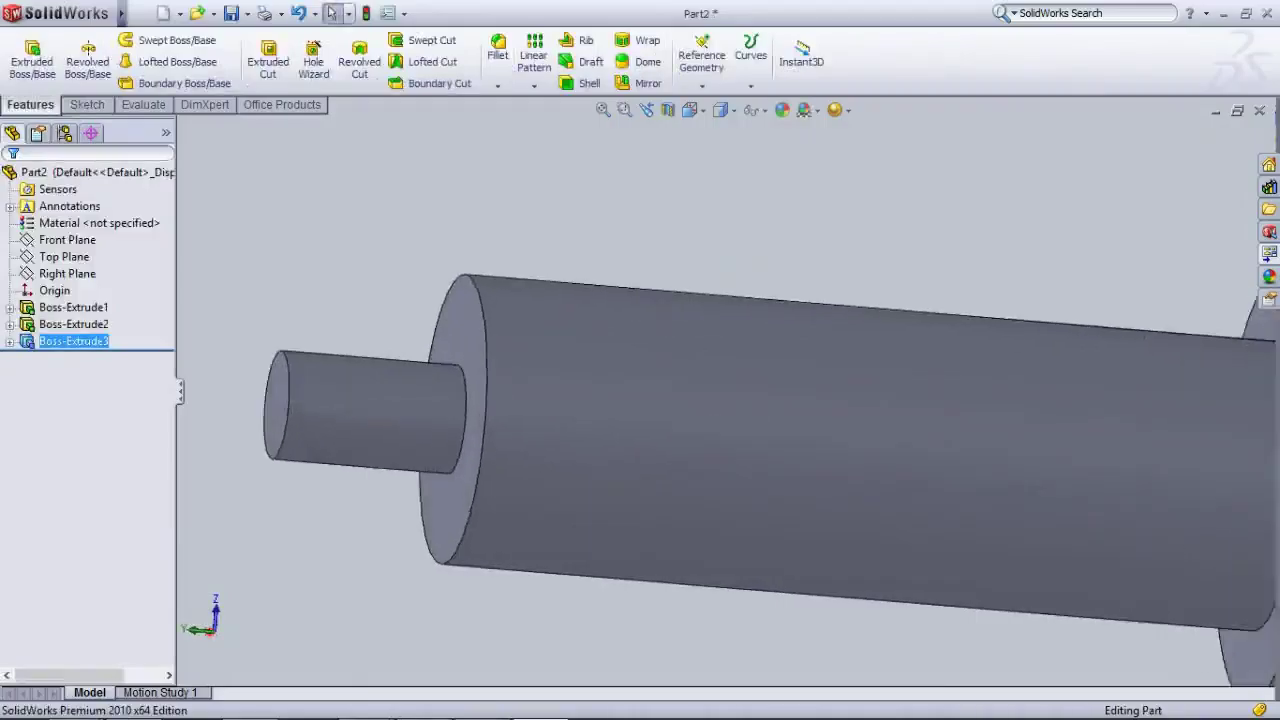
pyautogui.scroll(3, 610, 365)
pyautogui.moveTo(640, 375); pyautogui.dragTo(434, 388, button='middle')
pyautogui.click(689, 110)
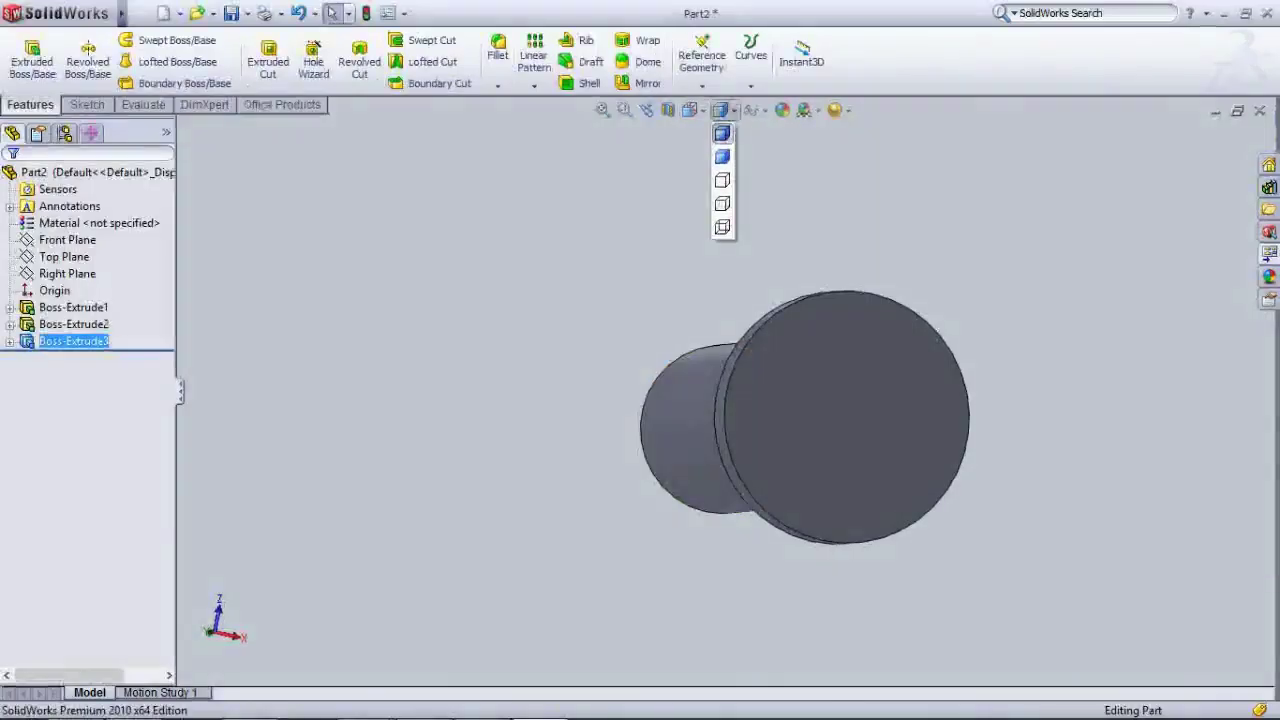
pyautogui.click(714, 180)
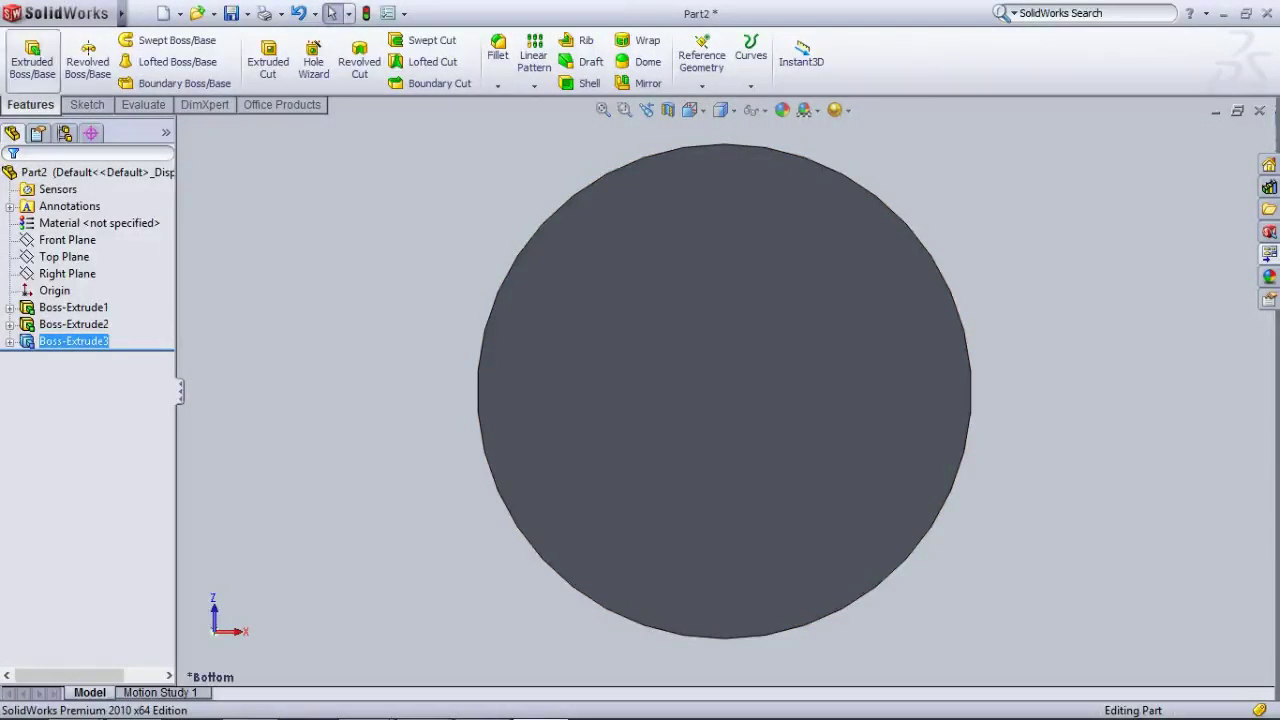
pyautogui.click(32, 60)
pyautogui.click(585, 304)
pyautogui.click(146, 39)
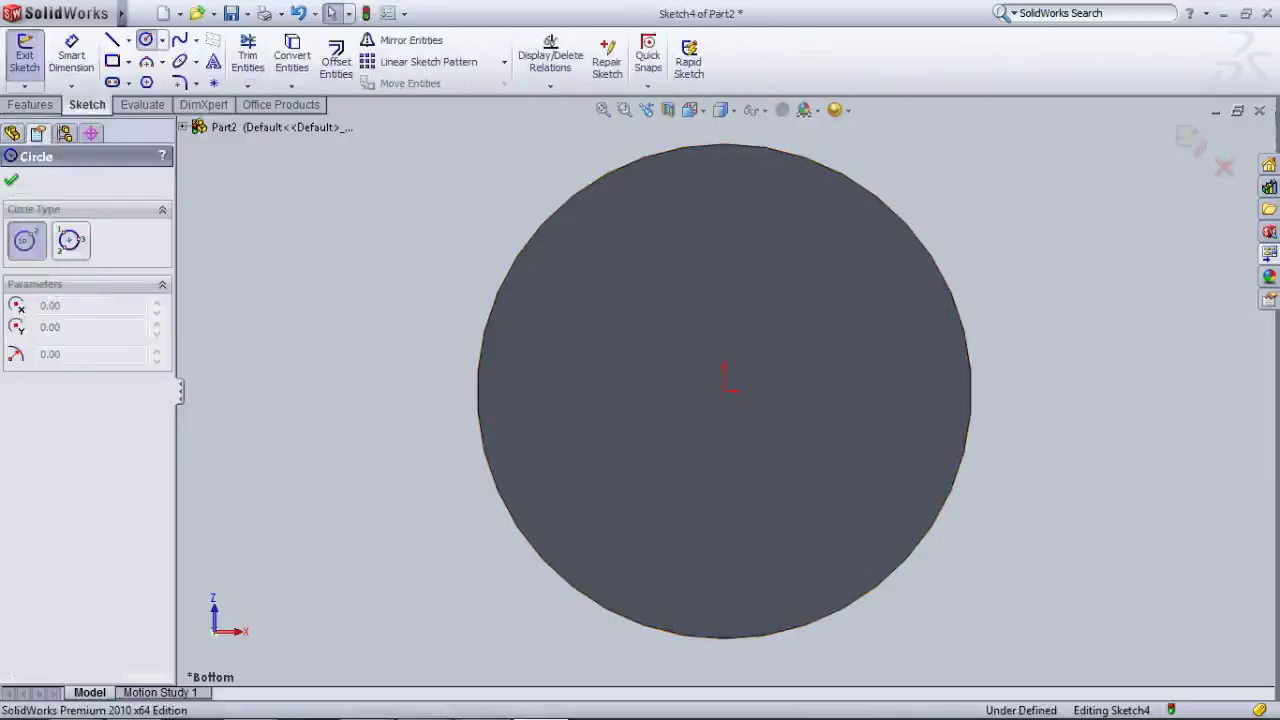
pyautogui.click(724, 391)
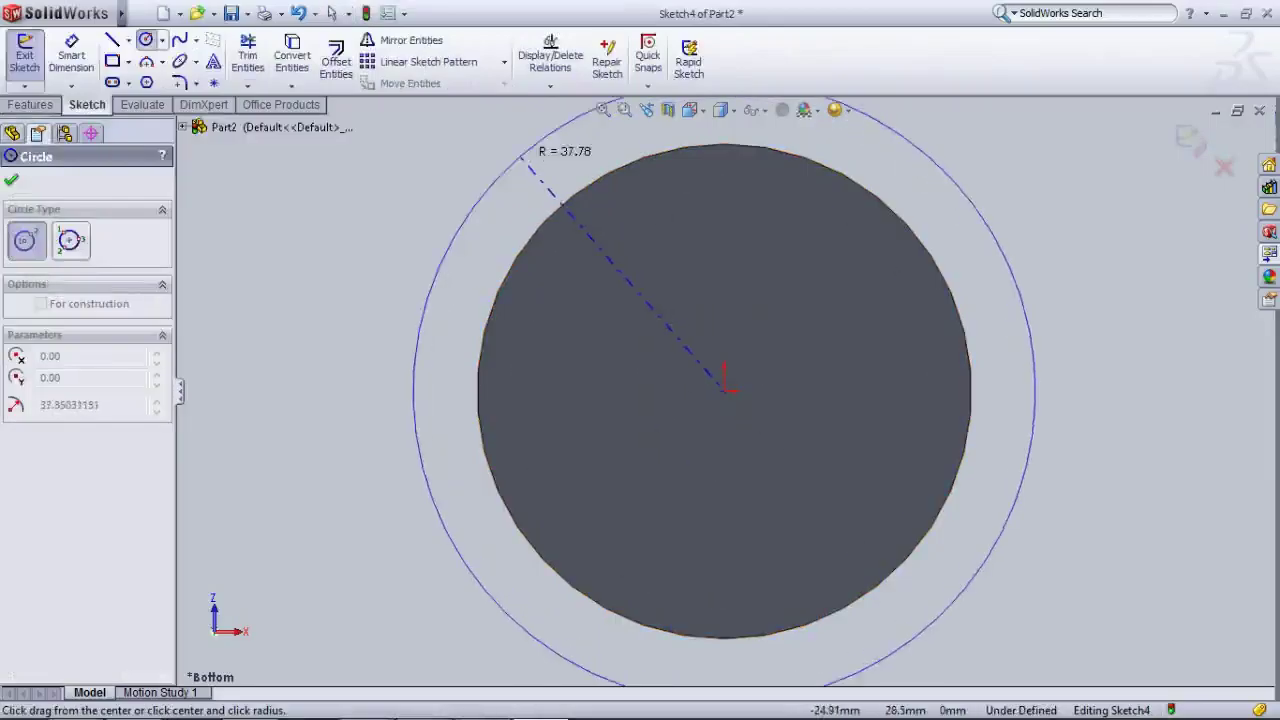
pyautogui.click(527, 155)
# - Dimension the diameter of the circle on the 60 mm flange's face to 80 mm
pyautogui.click(71, 55)
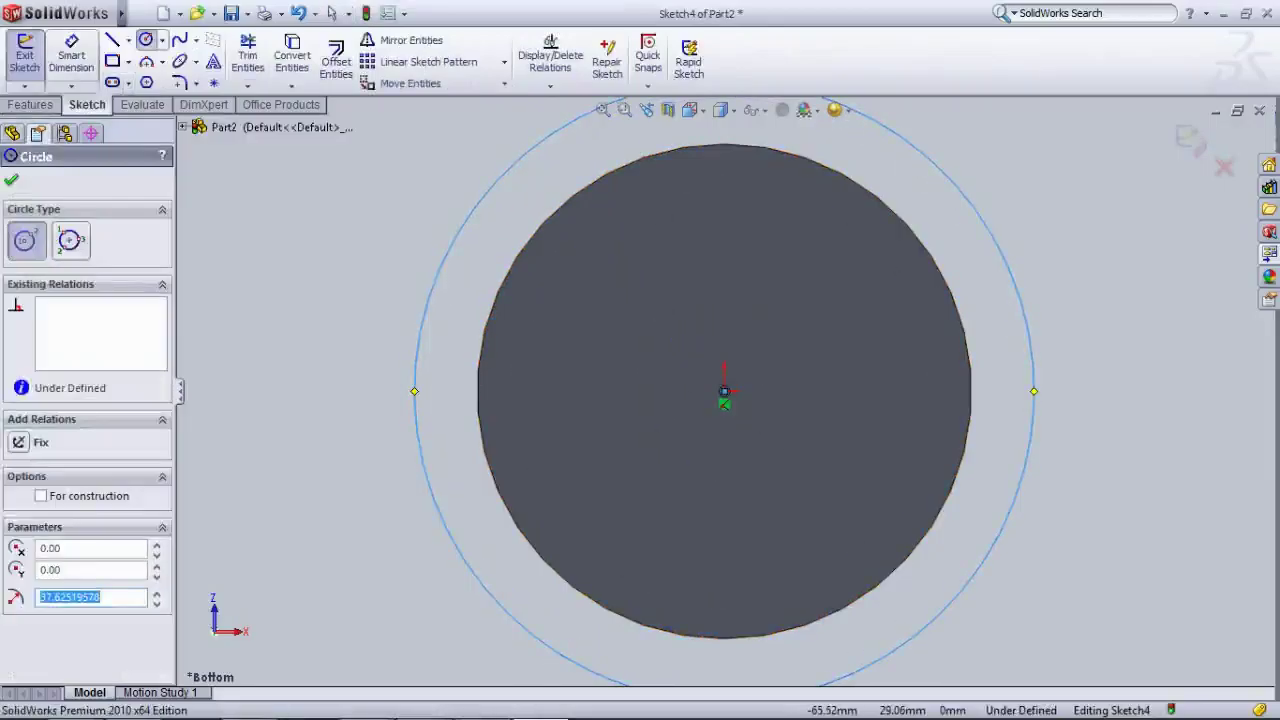
pyautogui.click(434, 285)
pyautogui.click(362, 278)
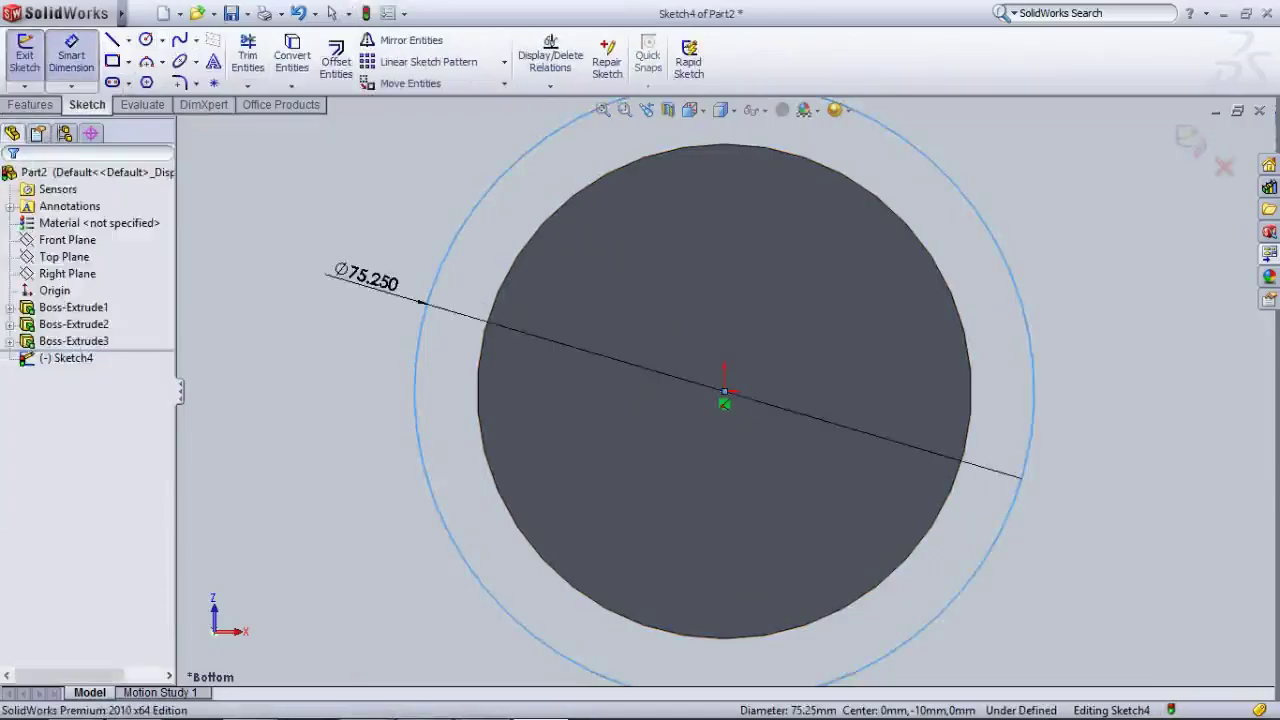
pyautogui.write('80')
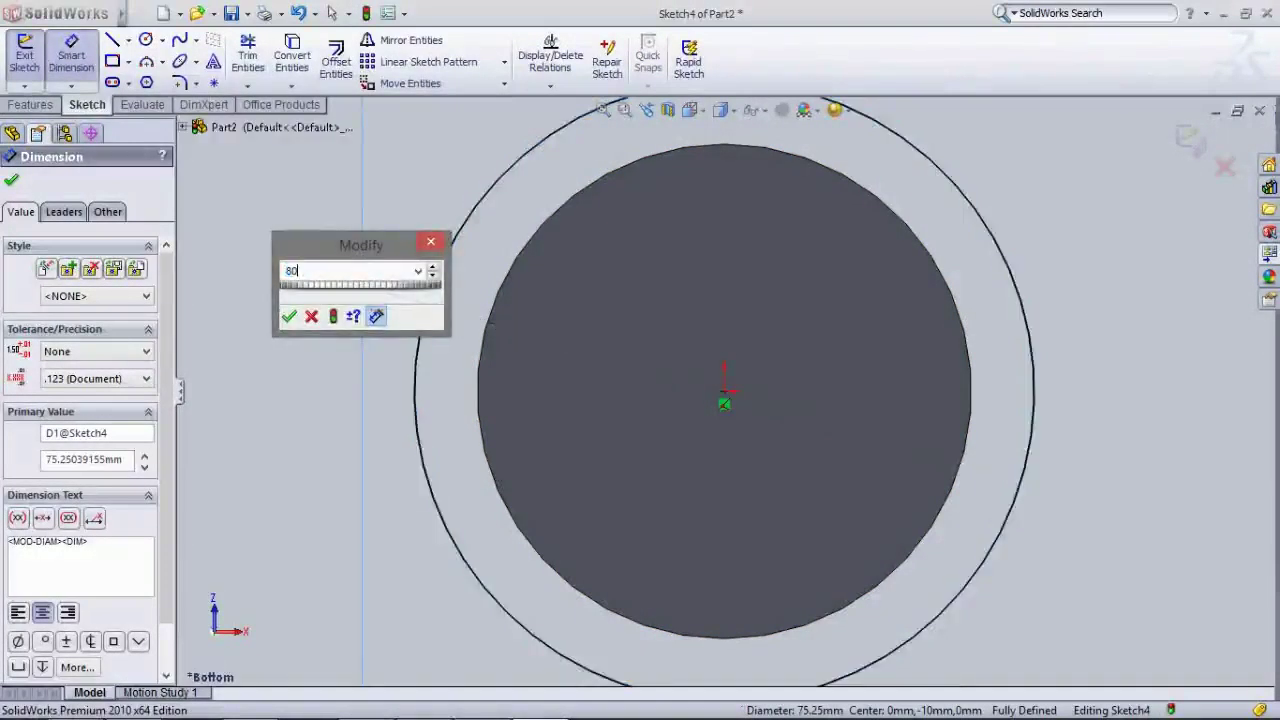
pyautogui.press('Return')
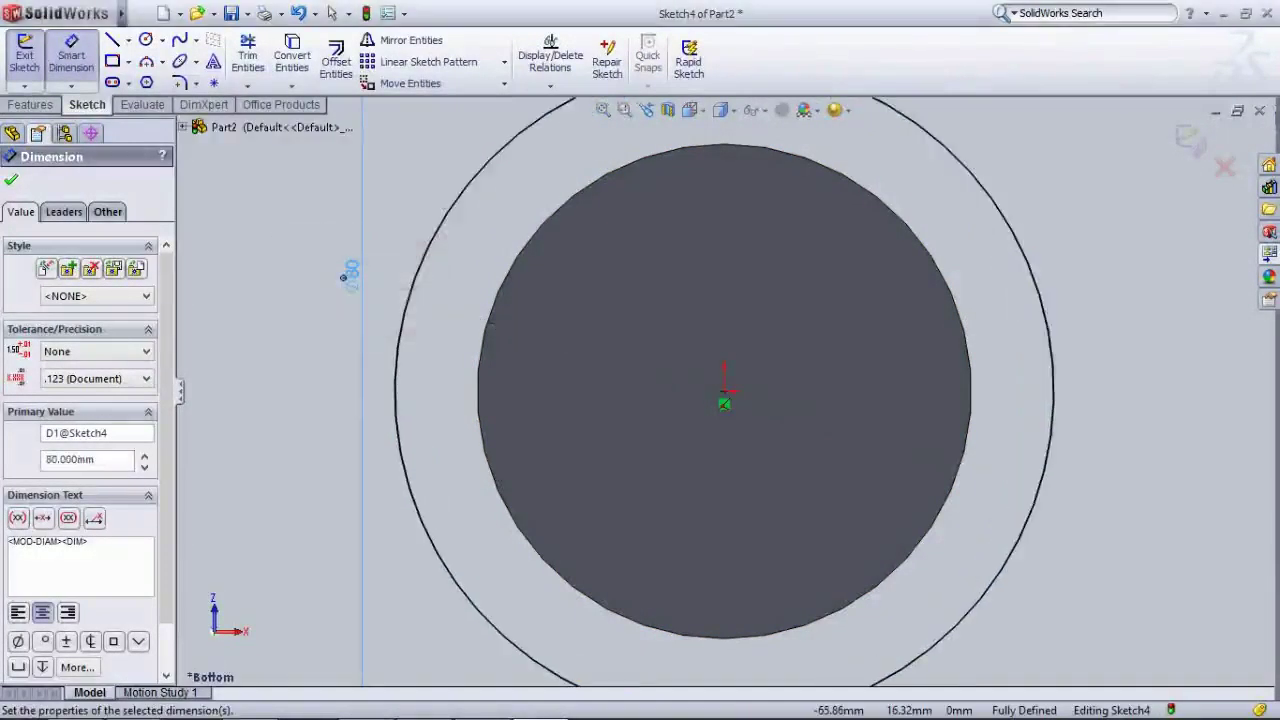
pyautogui.click(11, 180)
# - Finish the sketch and extrude the 80 mm circle 45 mm as a blind boss merged with the part
pyautogui.click(25, 55)
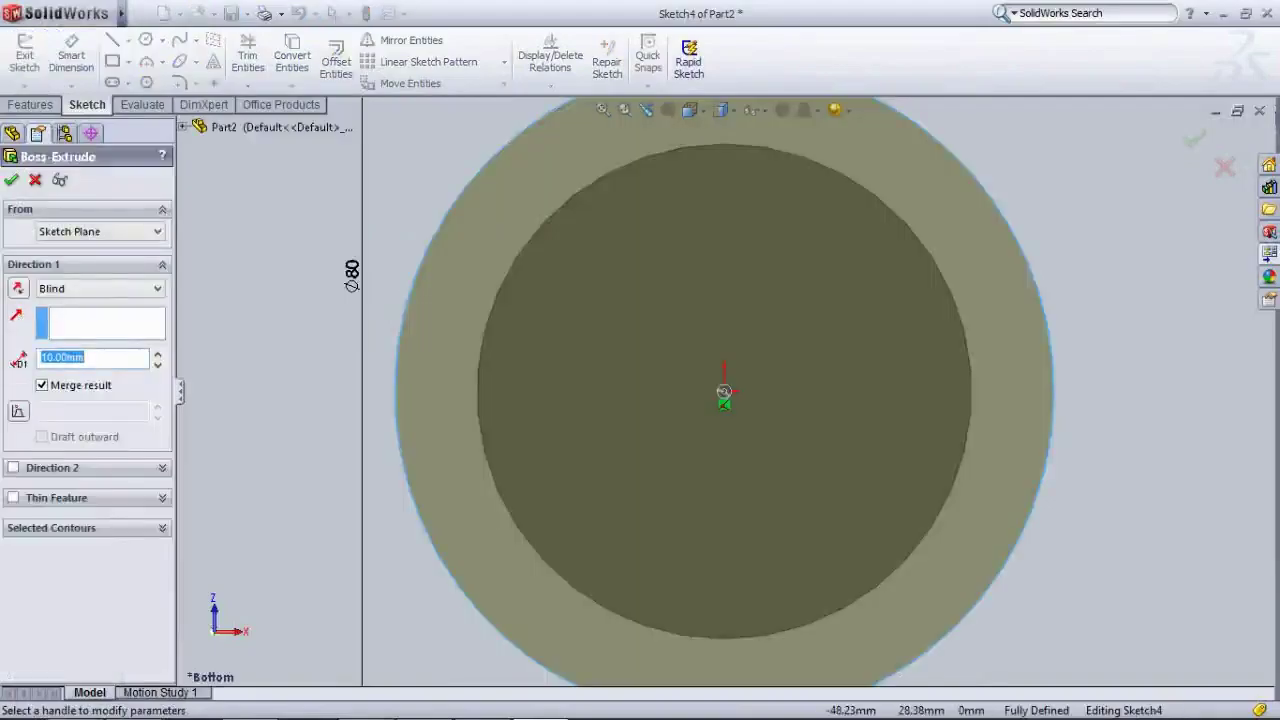
pyautogui.write('45')
pyautogui.press('Return')
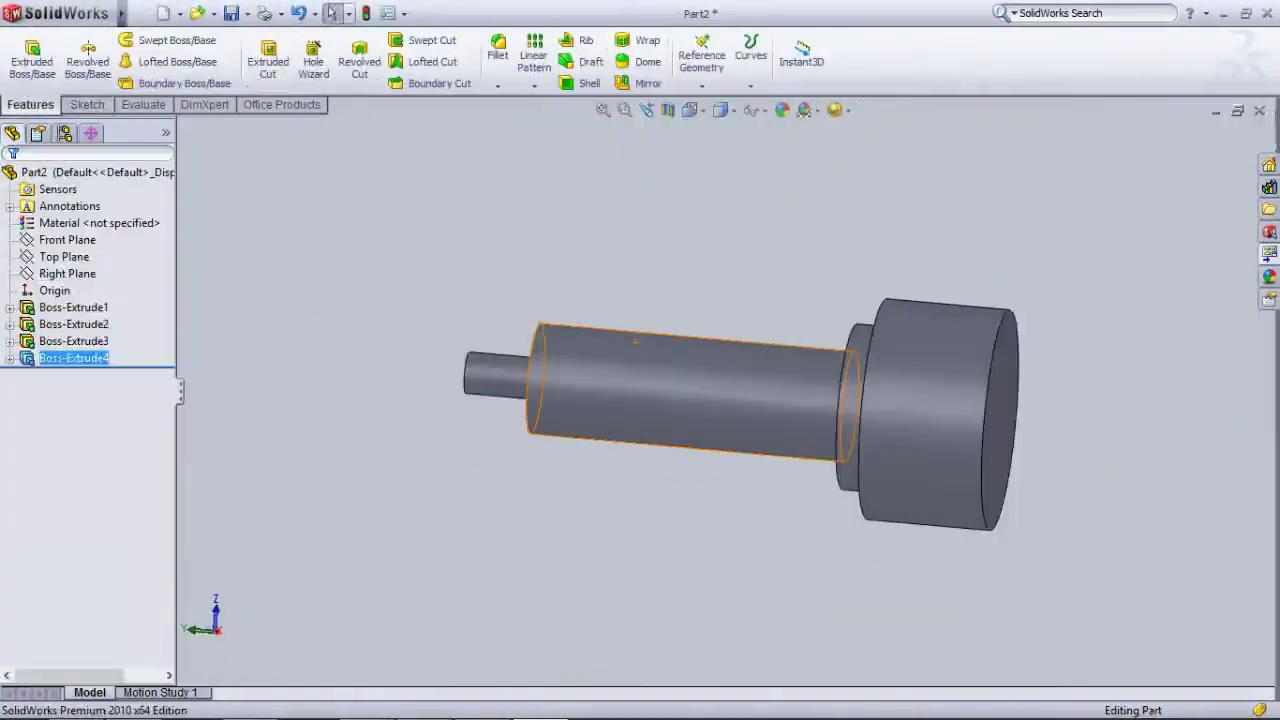
# - Undo the 45 mm extrusion of the 80 mm circle, returning to its sketch
pyautogui.moveTo(785, 358)
pyautogui.mouseDown(button='middle')
pyautogui.moveTo(820, 360)
pyautogui.moveTo(805, 360)
pyautogui.mouseUp(button='middle')
pyautogui.scroll(-1, 805, 360)
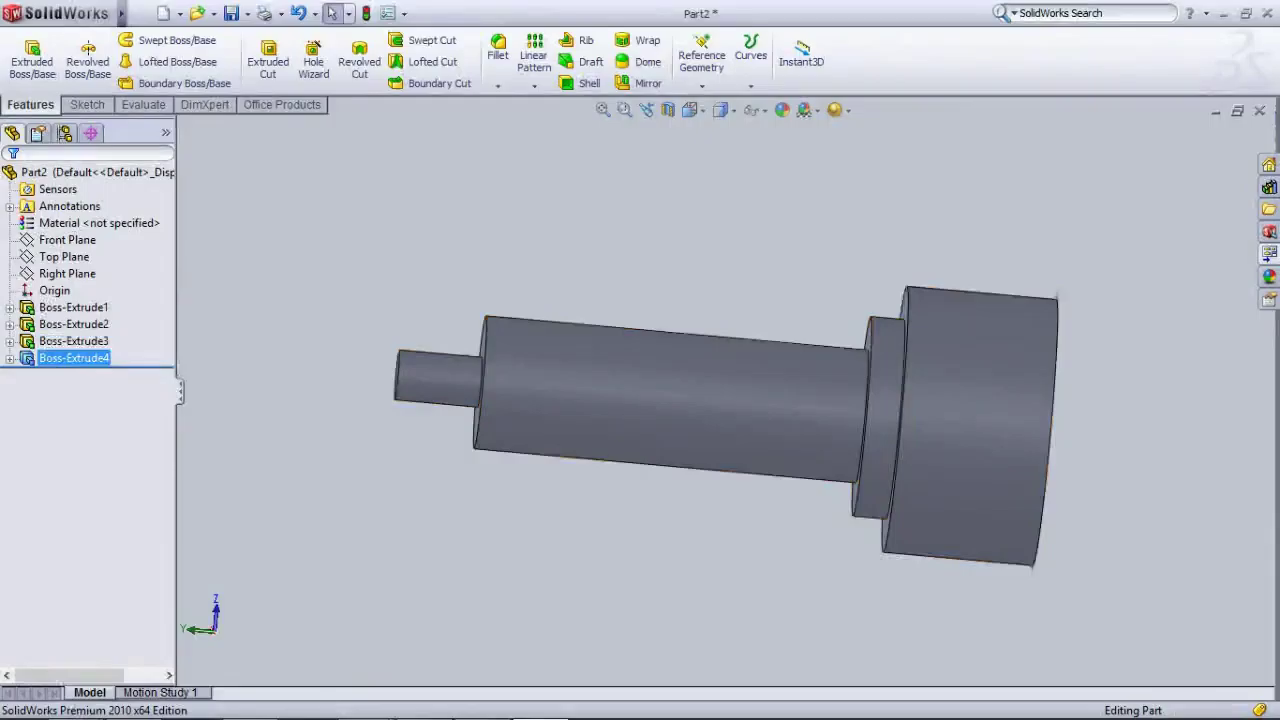
pyautogui.click(52, 358)
pyautogui.click(10, 358)
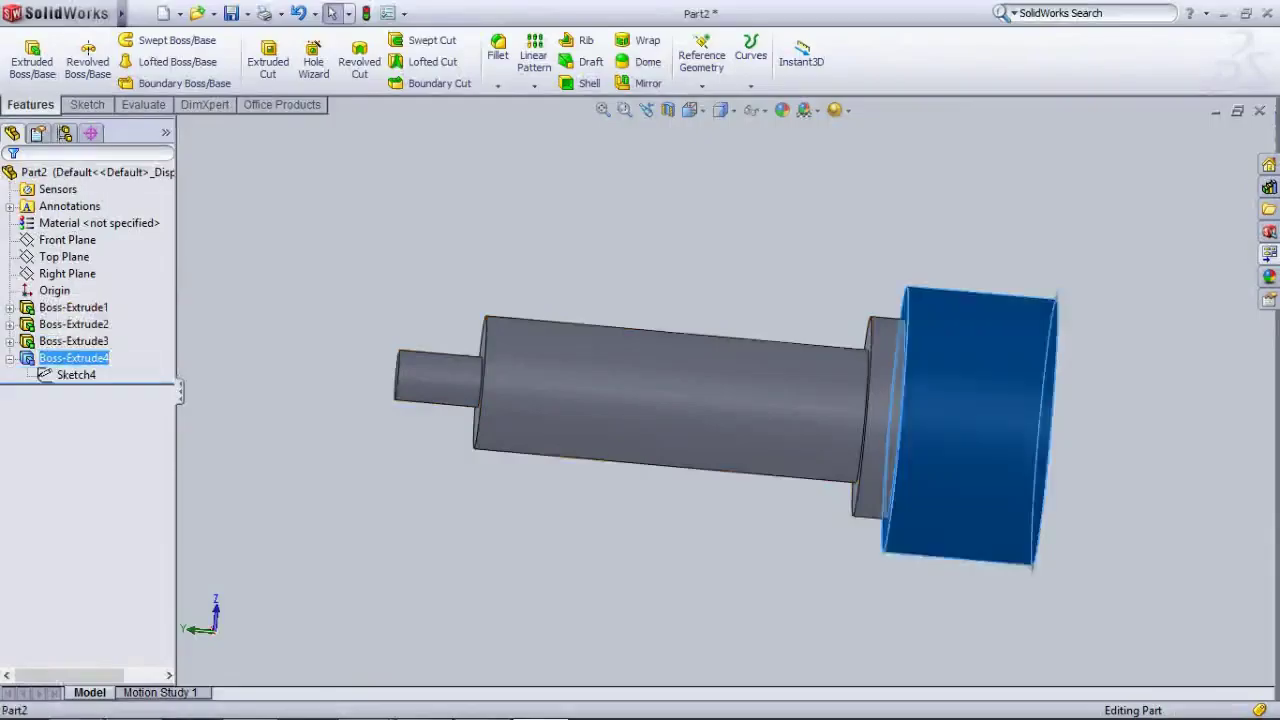
pyautogui.click(72, 375)
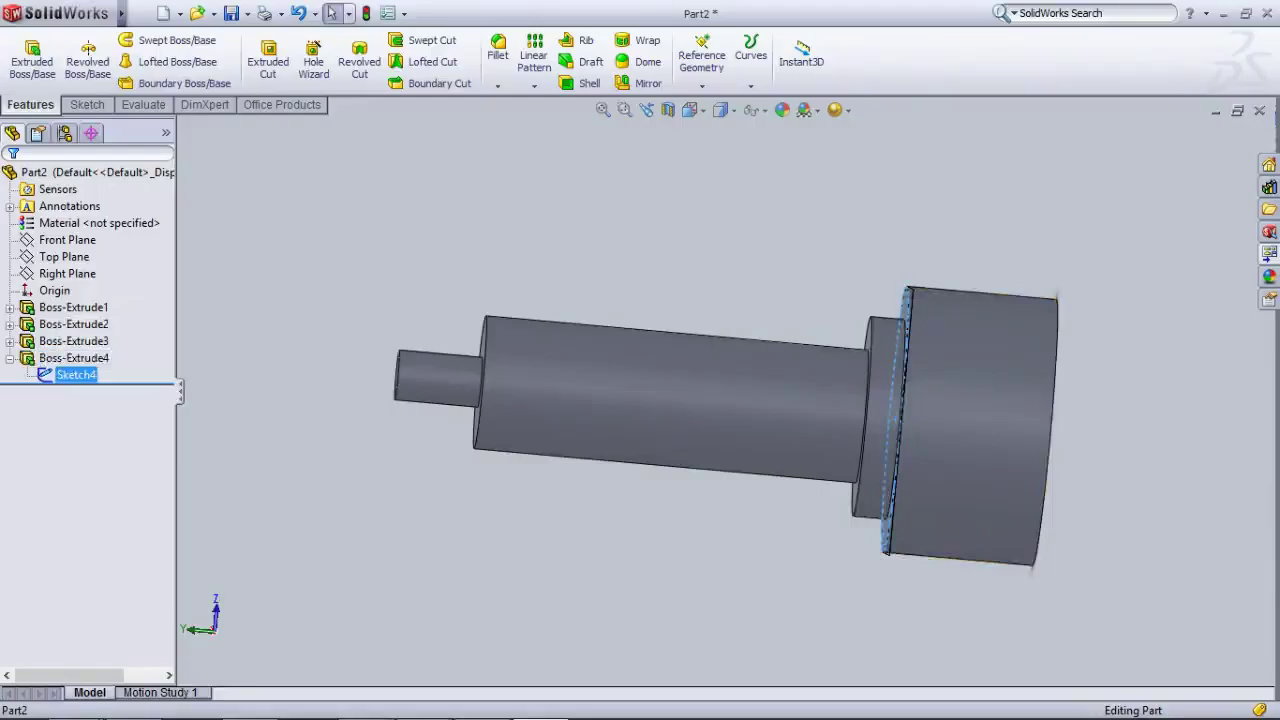
pyautogui.click(76, 375)
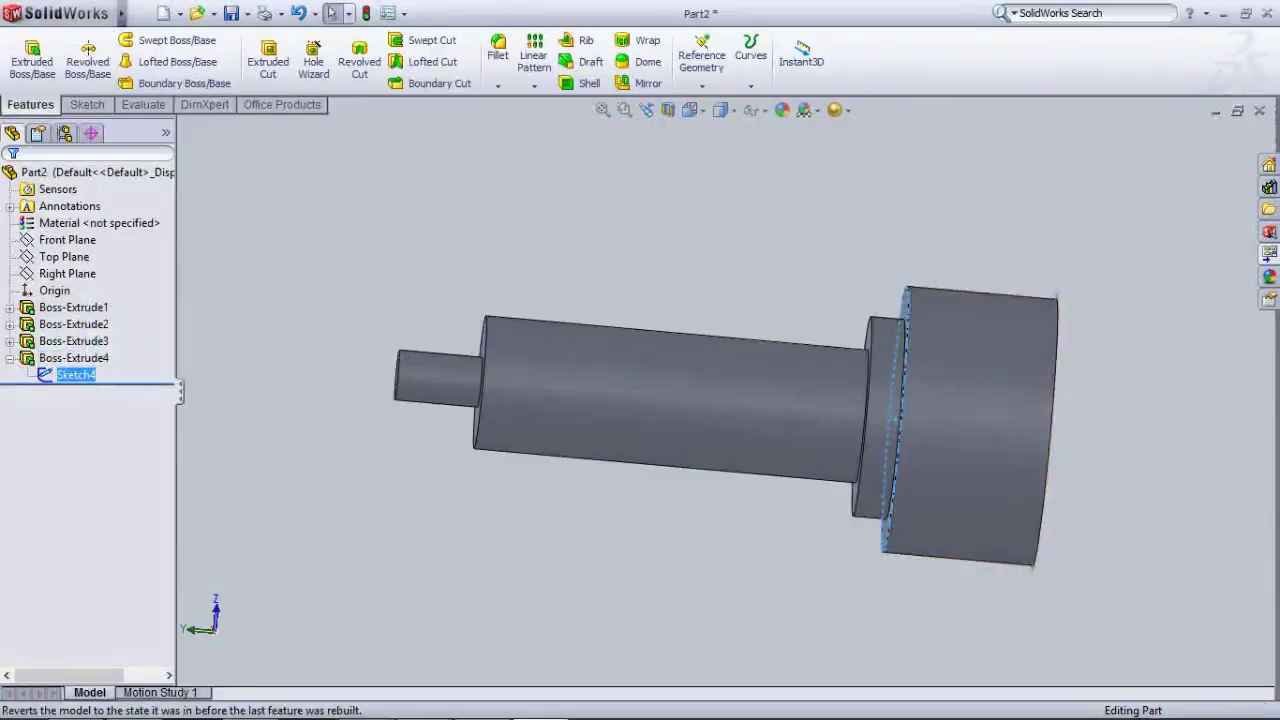
pyautogui.scroll(-2, 407, 333)
pyautogui.scroll(6, 407, 333)
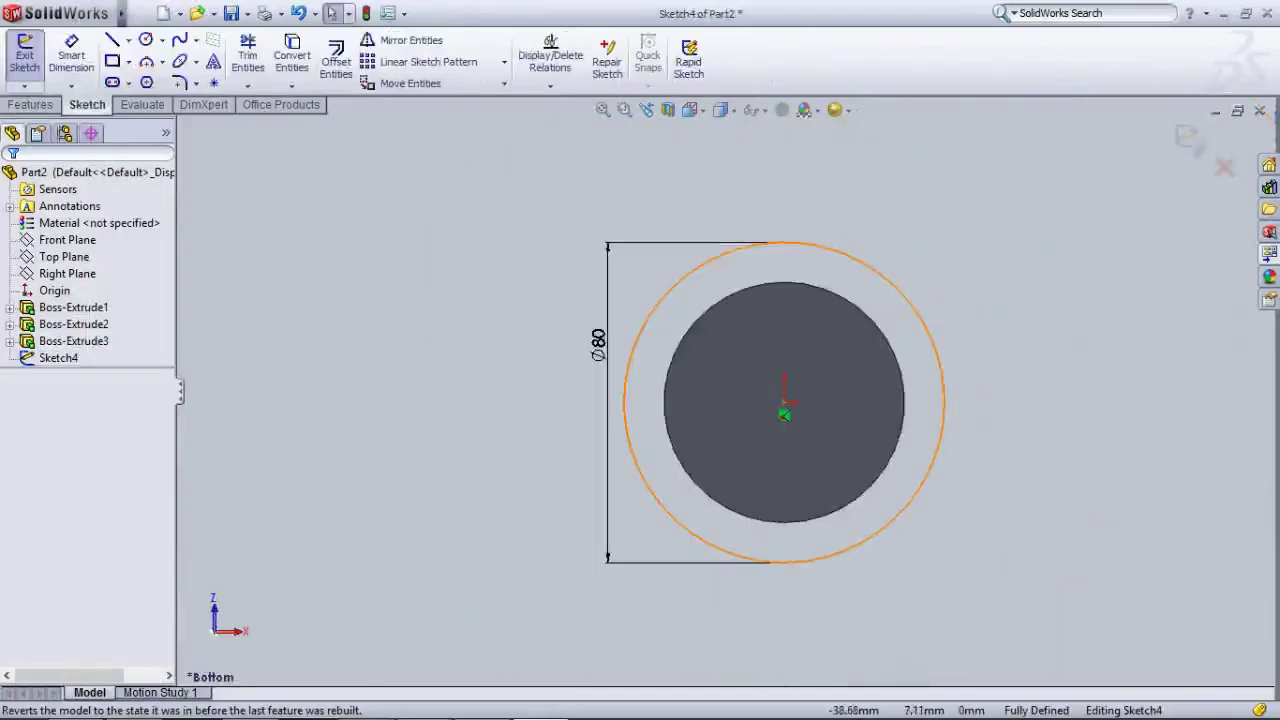
# - Close the sketch and extrude the 80 mm circle 10 mm as a blind boss merged with the 60 mm flange
pyautogui.scroll(2, 640, 390)
pyautogui.click(24, 55)
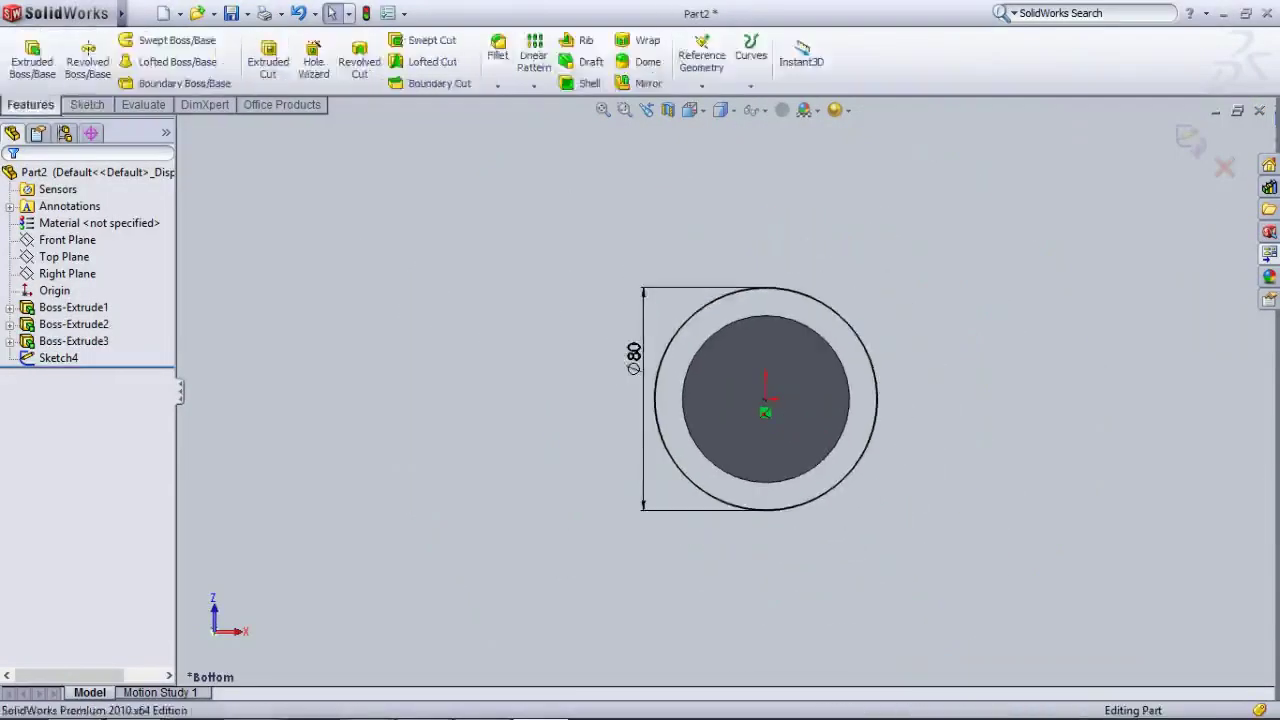
pyautogui.click(24, 55)
pyautogui.scroll(3, 641, 453)
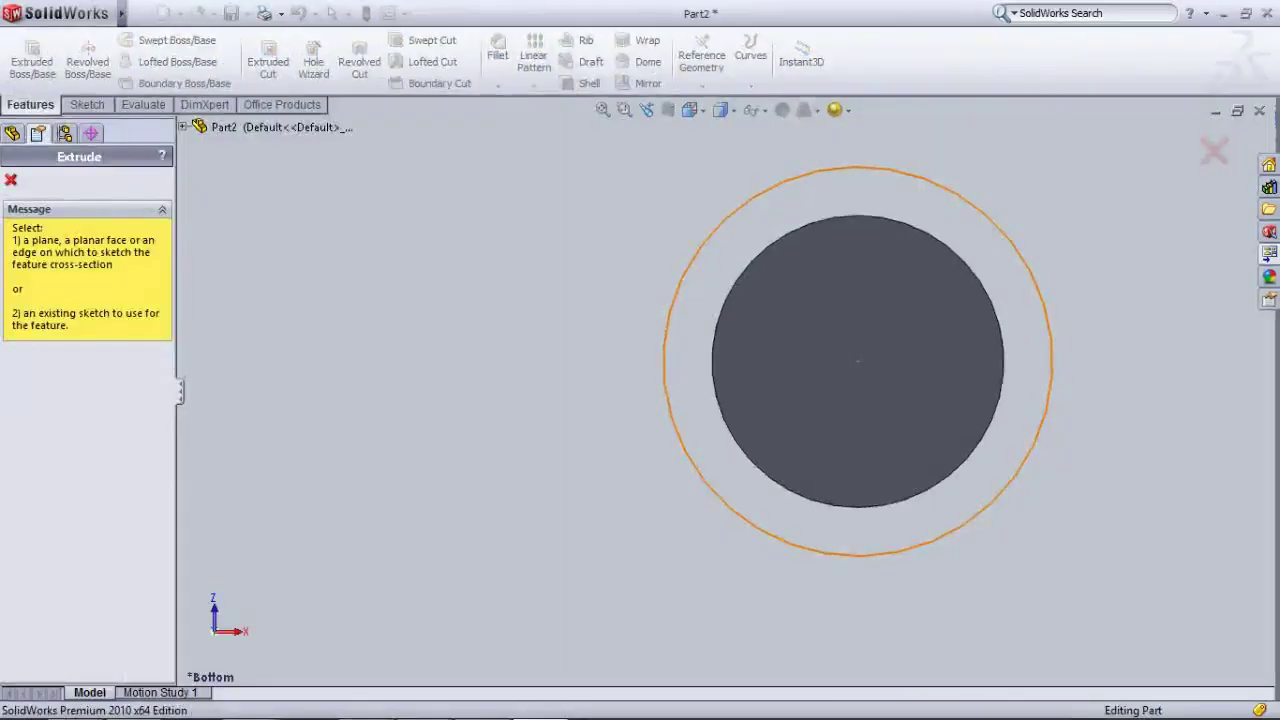
pyautogui.click(857, 361)
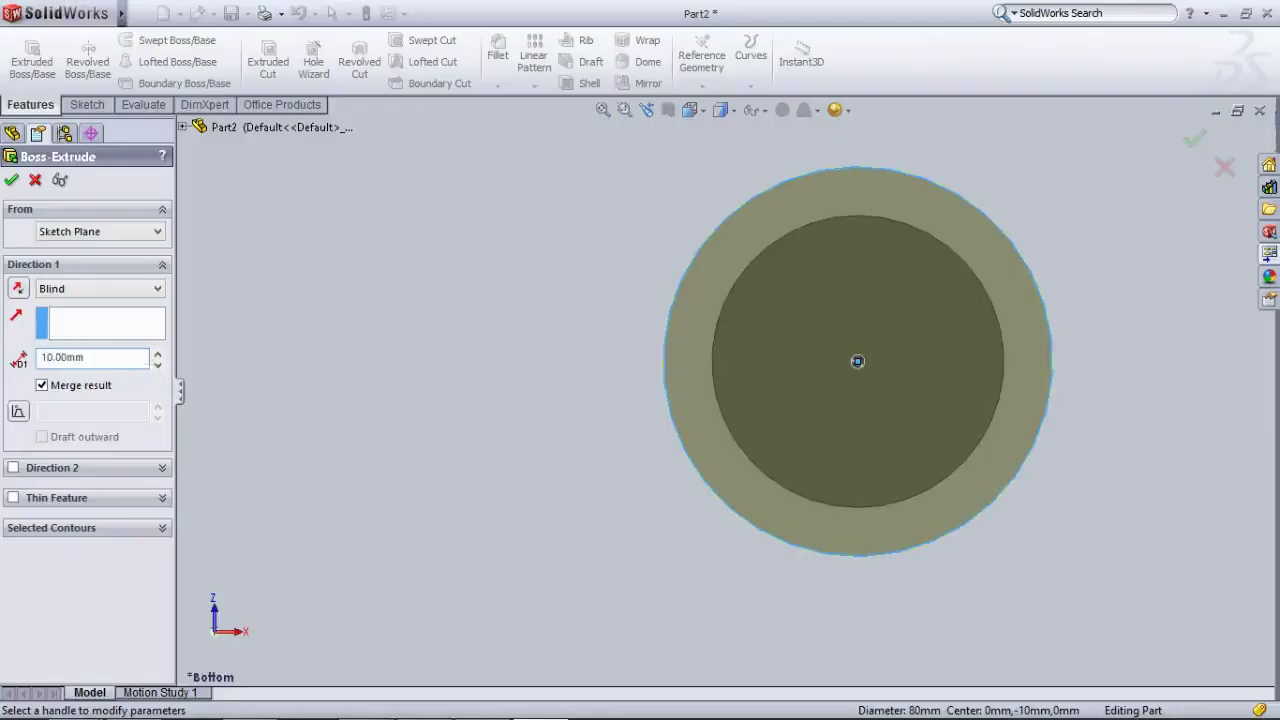
pyautogui.click(11, 180)
pyautogui.moveTo(600, 380); pyautogui.dragTo(820, 400, button='middle')
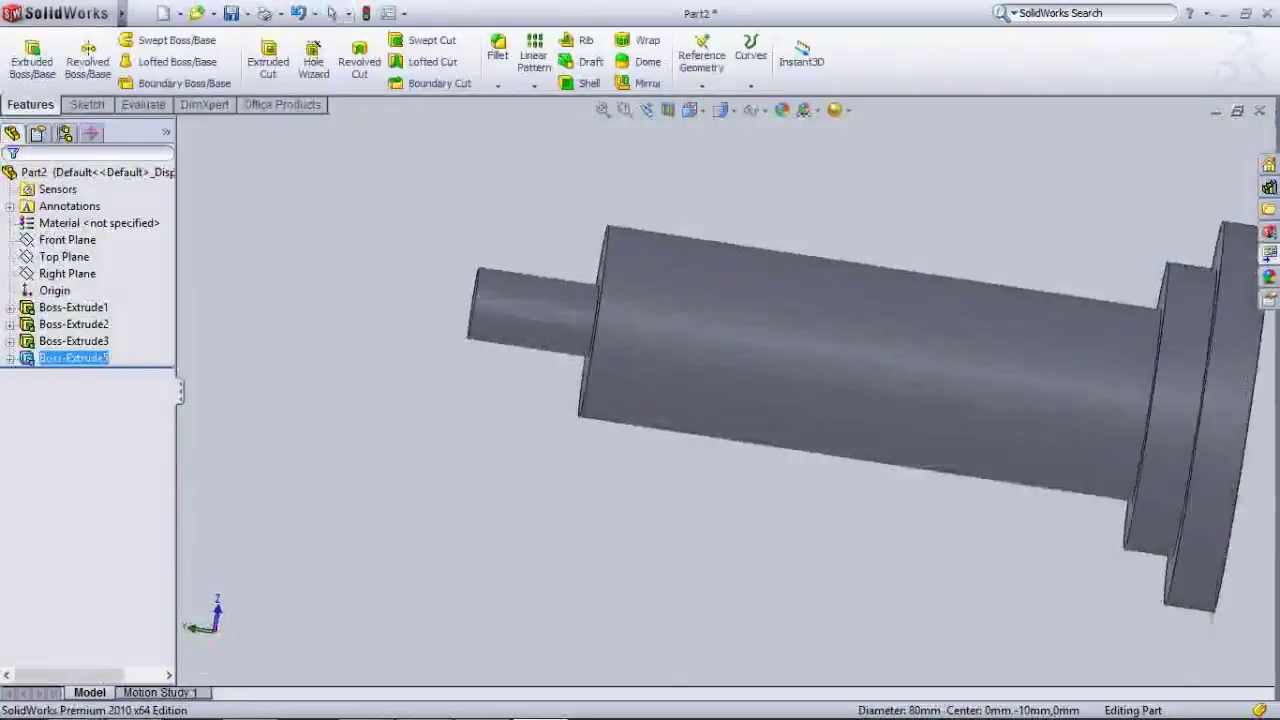
pyautogui.scroll(3, 729, 395)
pyautogui.scroll(-3, 770, 340)
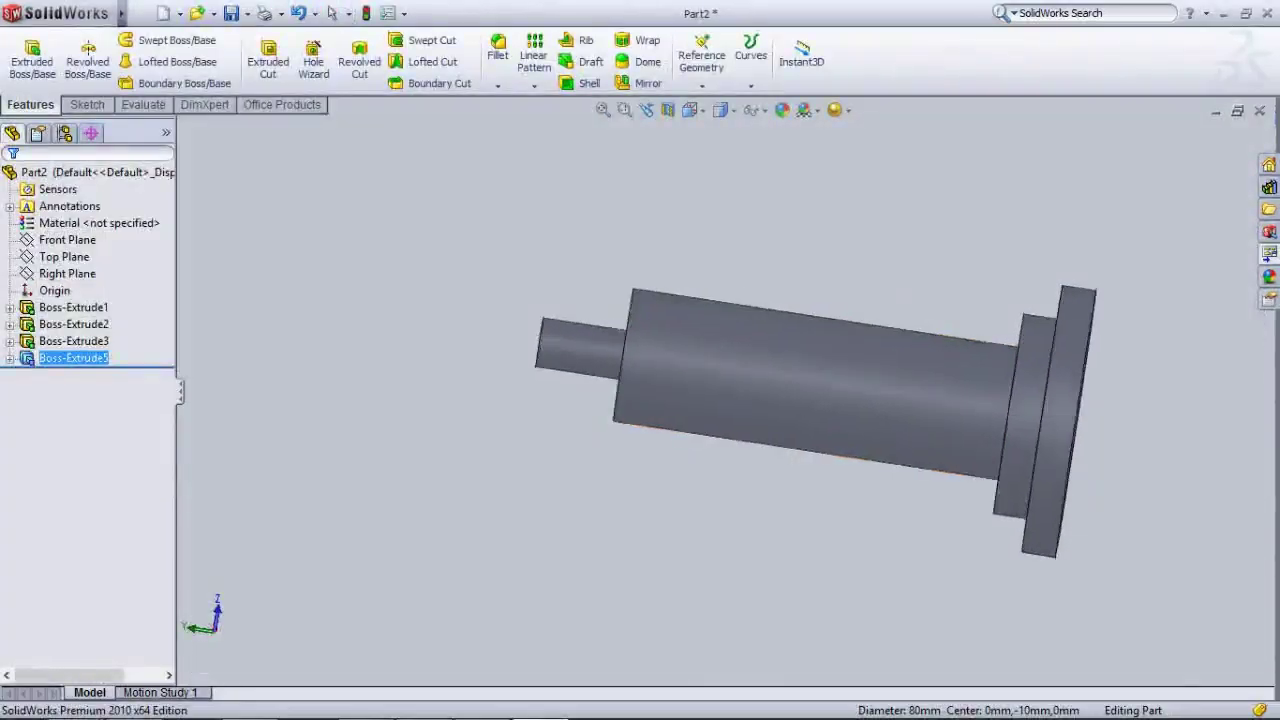
# - Chamfer the outer edge of the 60 mm flange on the side facing the body, 10 mm at 45 degrees
pyautogui.scroll(-4, 1020, 412)
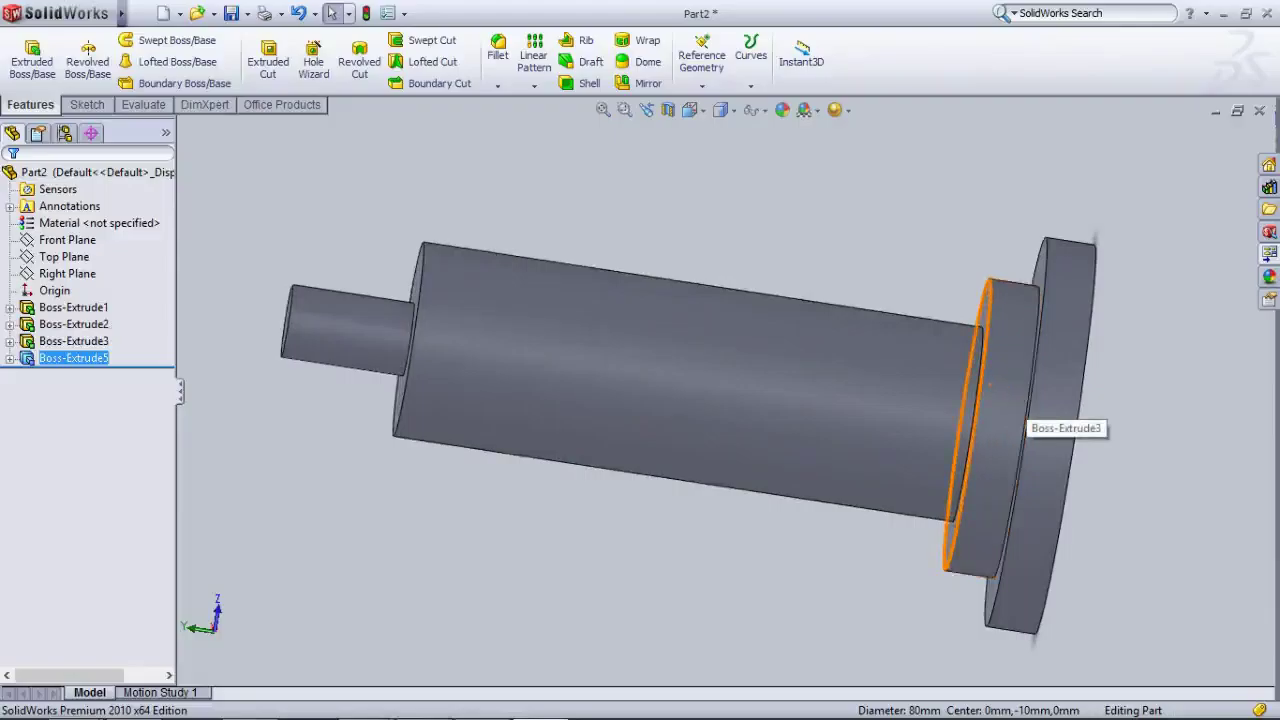
pyautogui.click(497, 86)
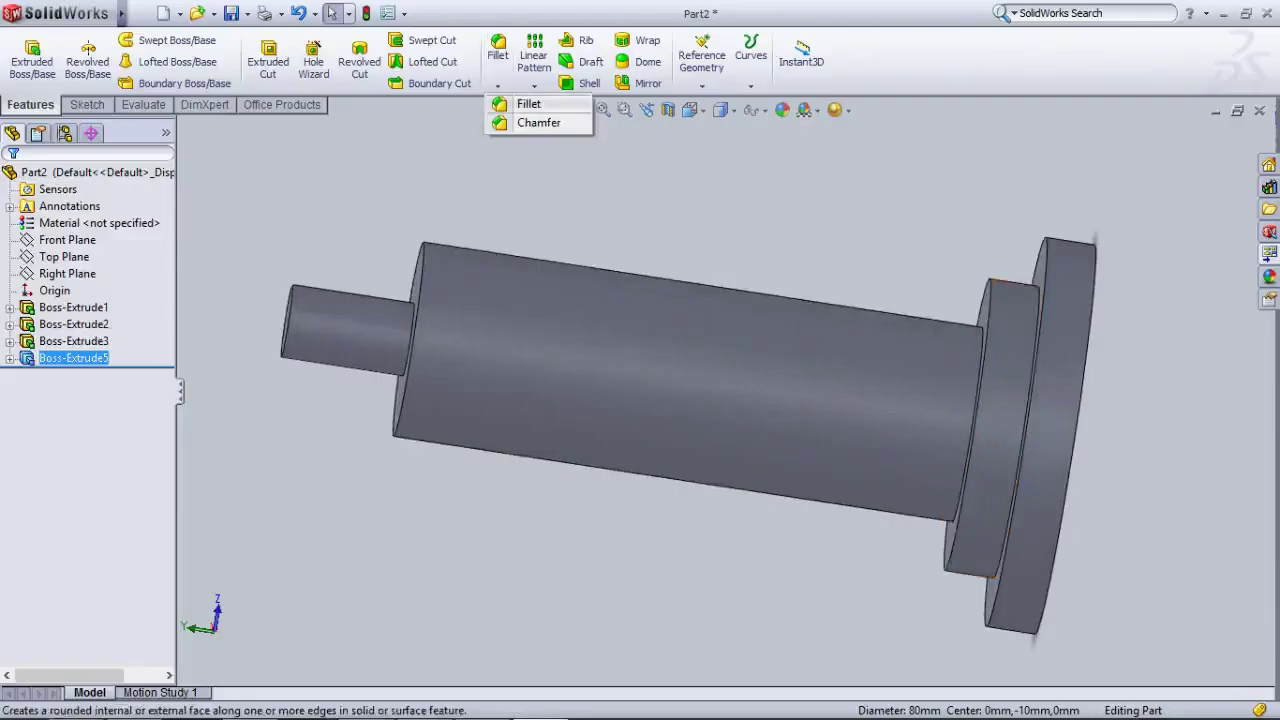
pyautogui.click(527, 119)
pyautogui.moveTo(968, 405); pyautogui.dragTo(1010, 407, button='middle')
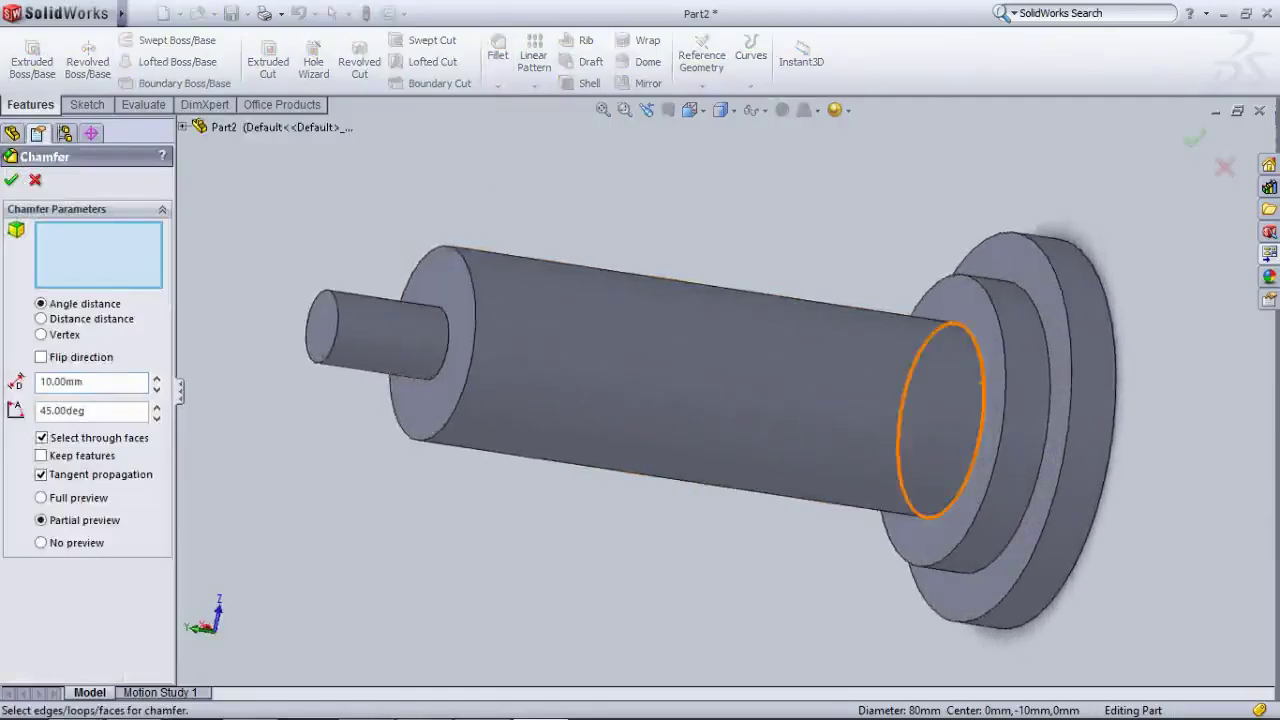
pyautogui.click(1004, 408)
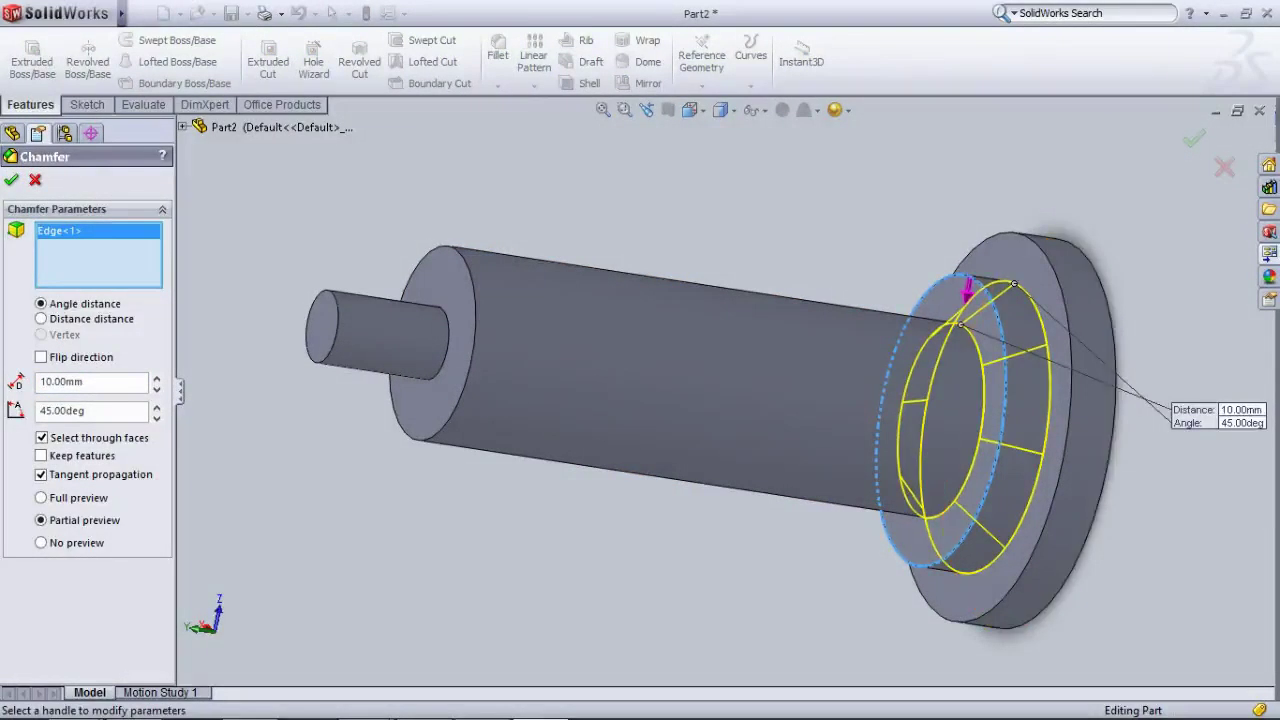
pyautogui.click(12, 180)
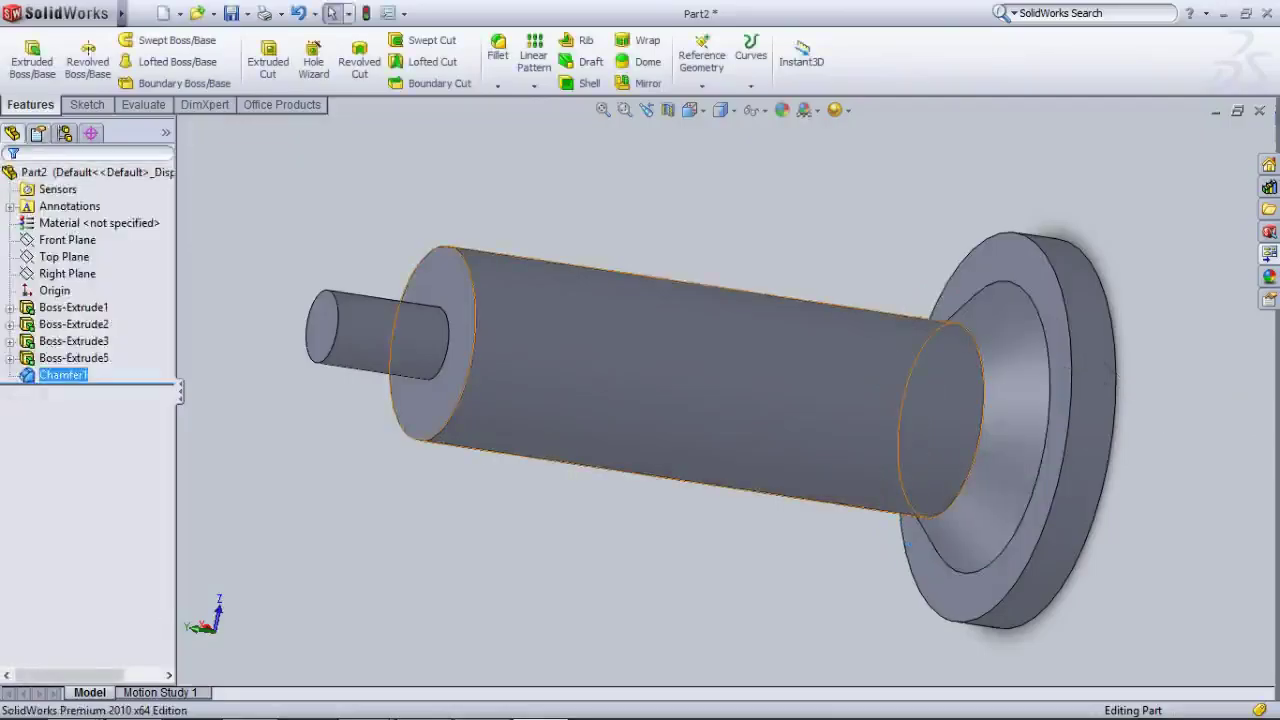
# - Chamfer the 40 mm body's circular edge at the pin end, 3 mm at 45 degrees
pyautogui.moveTo(700, 380); pyautogui.dragTo(728, 415, button='middle')
pyautogui.moveTo(440, 382); pyautogui.dragTo(356, 376, button='middle')
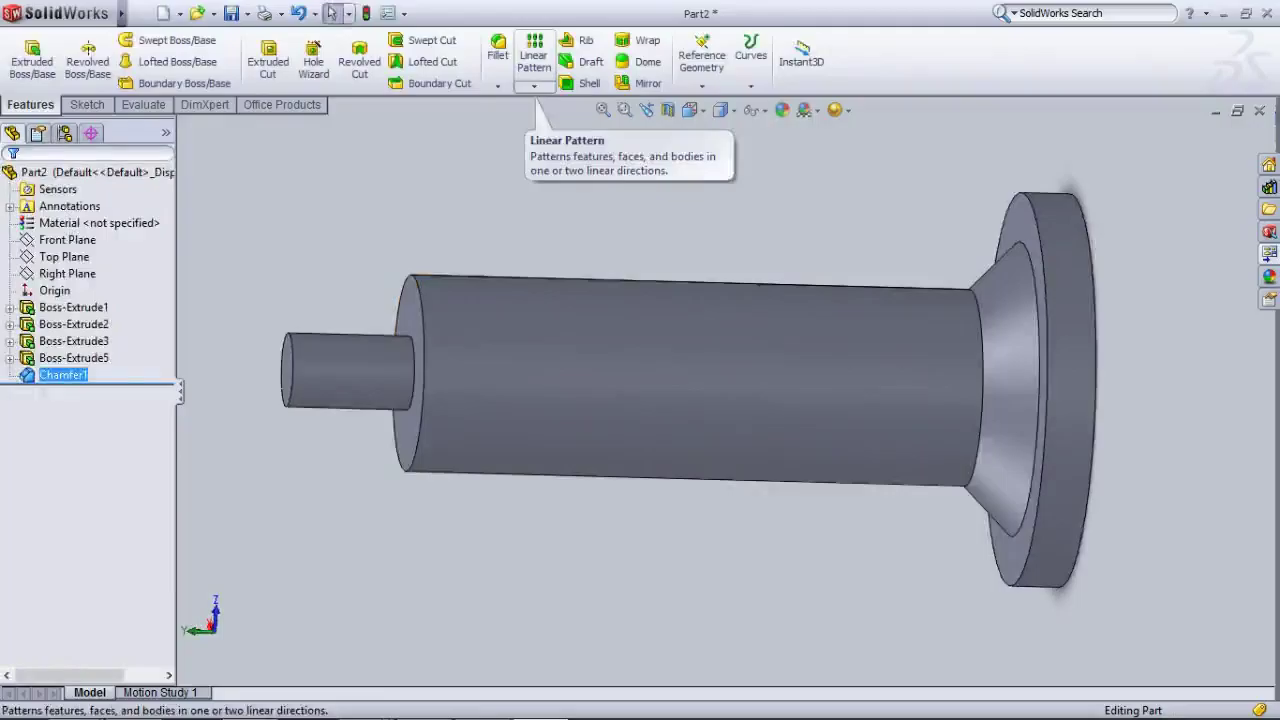
pyautogui.click(497, 86)
pyautogui.click(531, 134)
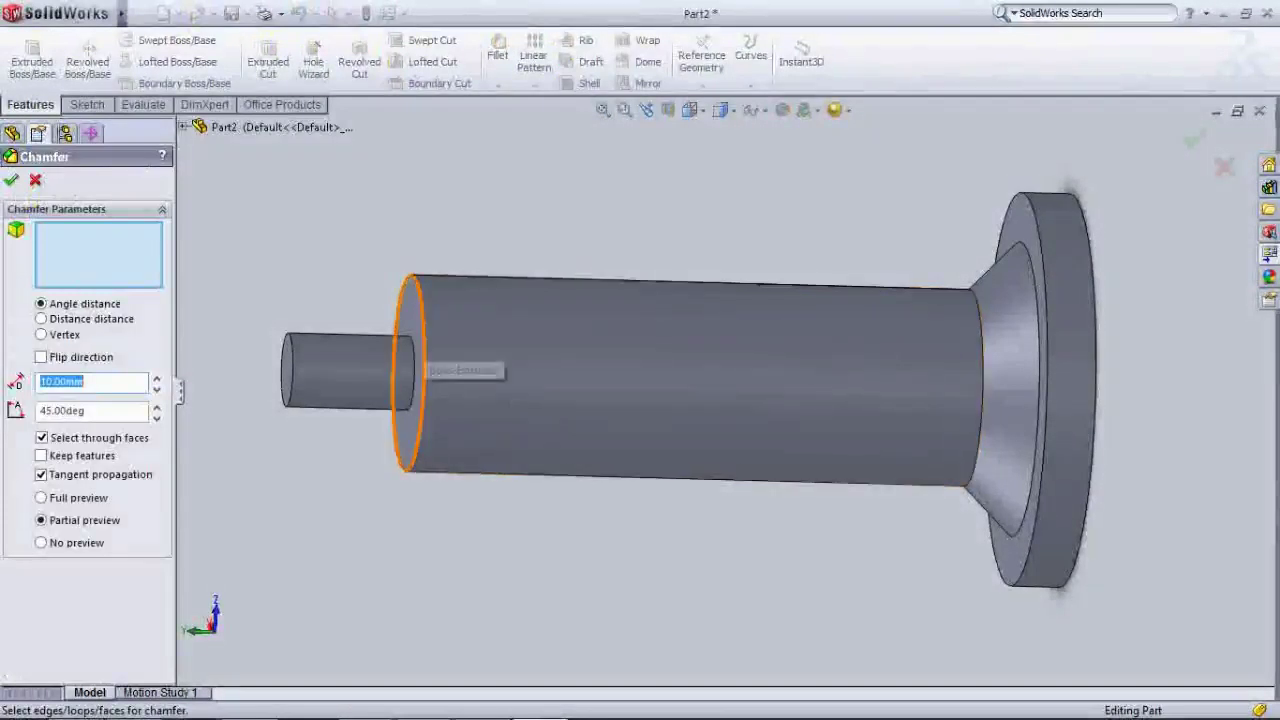
pyautogui.click(411, 365)
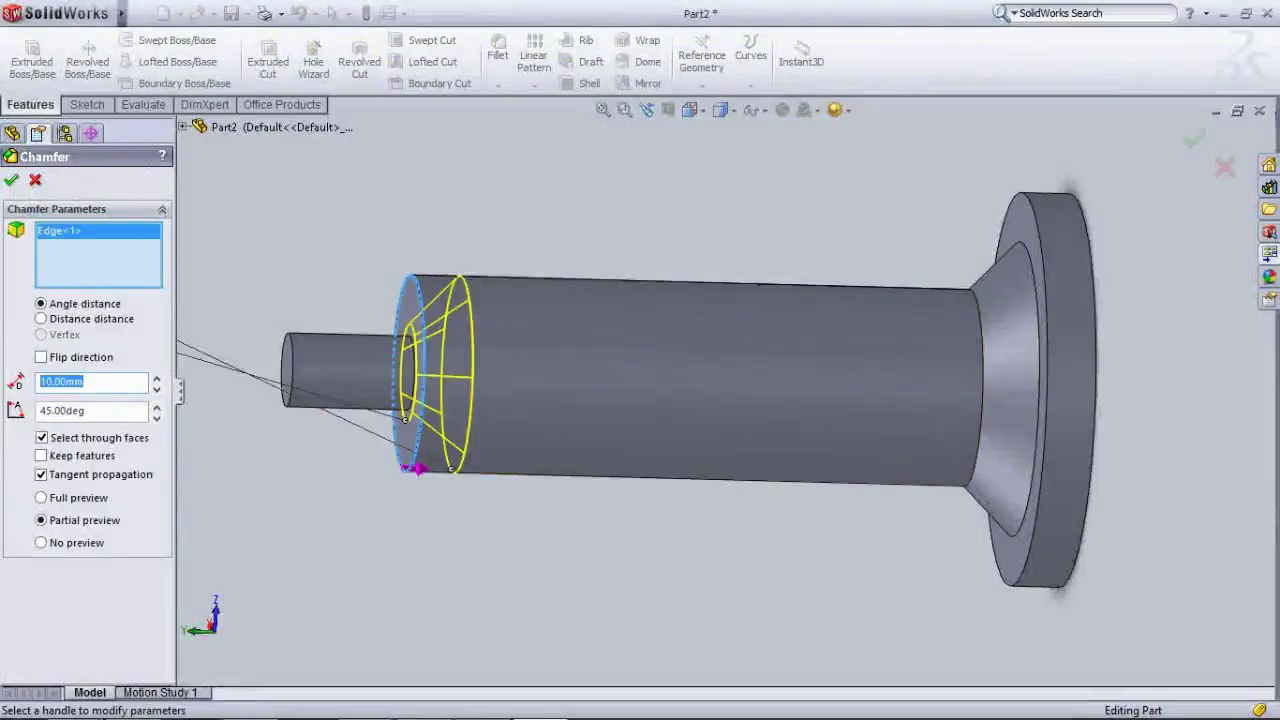
pyautogui.write('3')
pyautogui.press('Return')
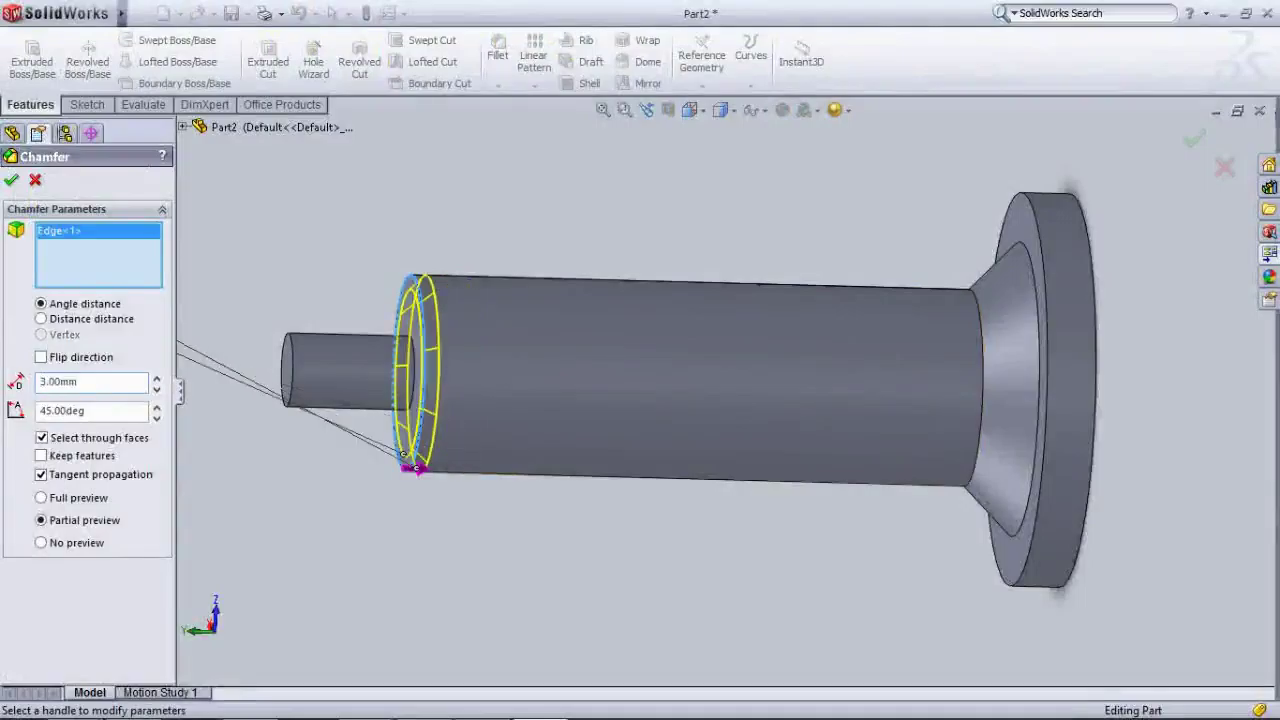
pyautogui.click(11, 180)
# - Examine the chamfers on the flange and on the pin end of the body from several angles
pyautogui.moveTo(480, 380); pyautogui.dragTo(735, 384, button='middle')
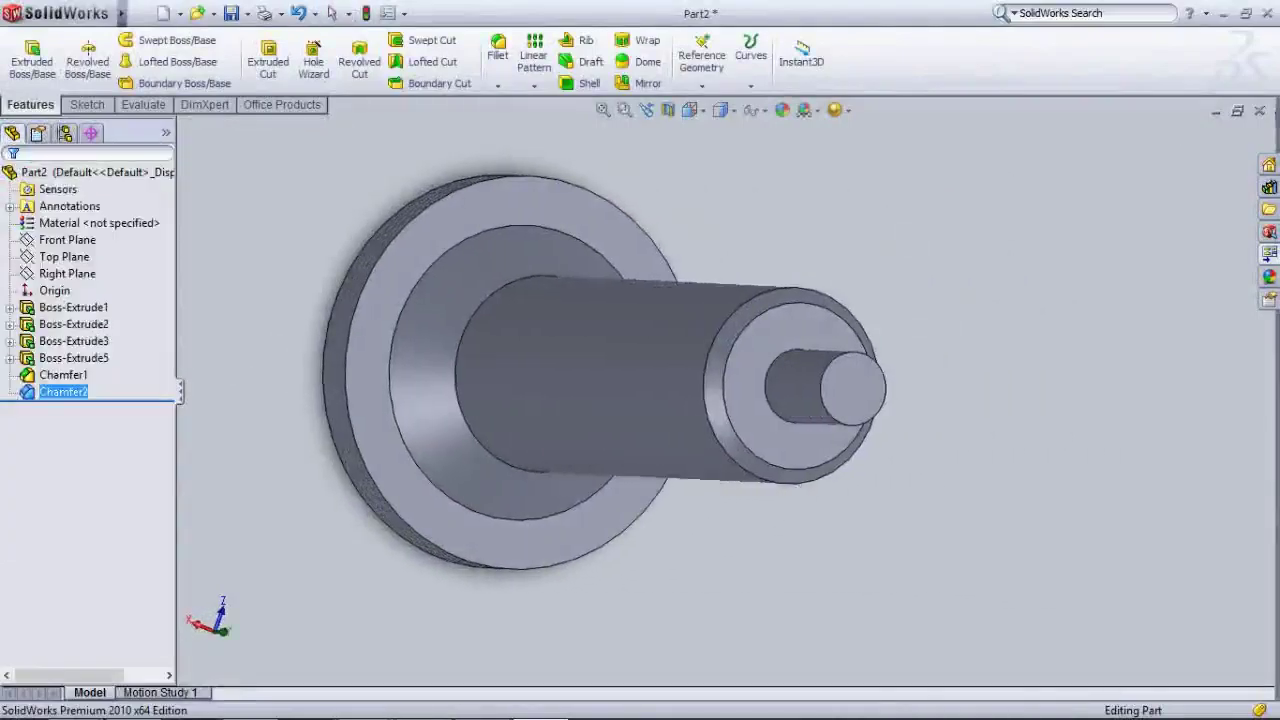
pyautogui.press('Left')
pyautogui.press('Left')
pyautogui.press('Left')
pyautogui.press('Left')
pyautogui.press('Left')
pyautogui.press('Left')
pyautogui.press('Left')
pyautogui.press('Left')
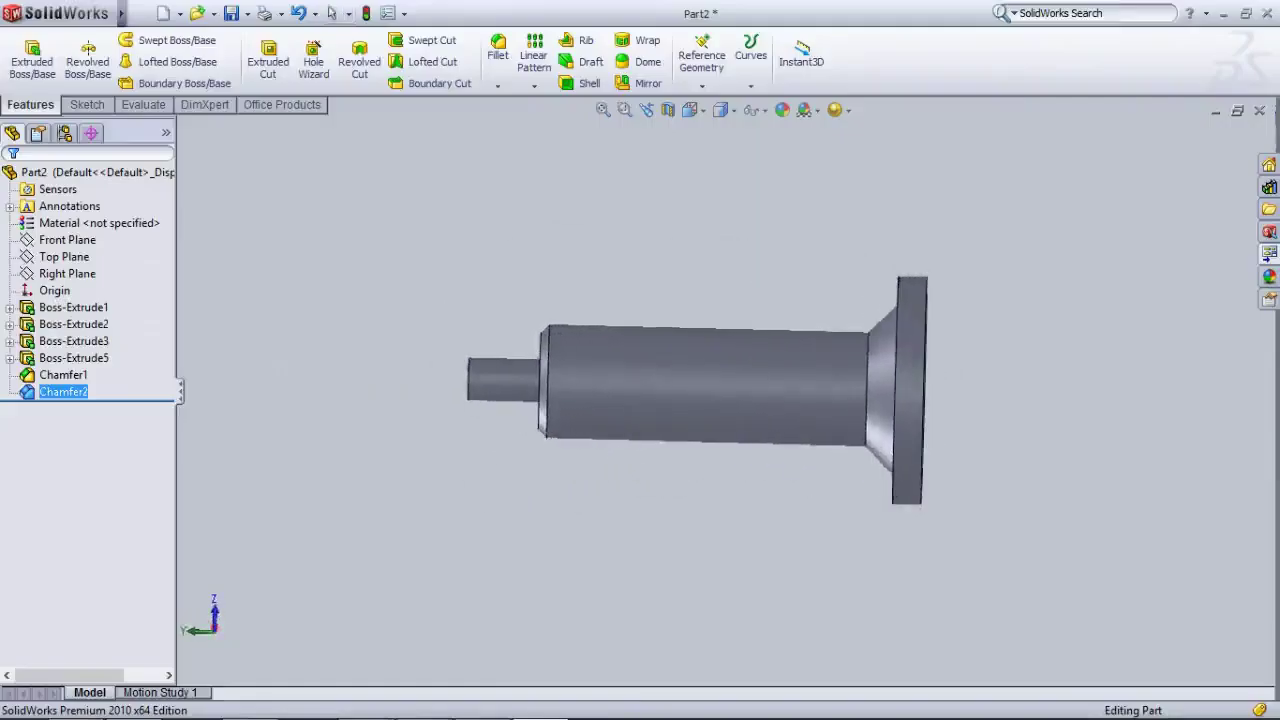
pyautogui.scroll(-1, 410, 383)
pyautogui.scroll(2, 724, 392)
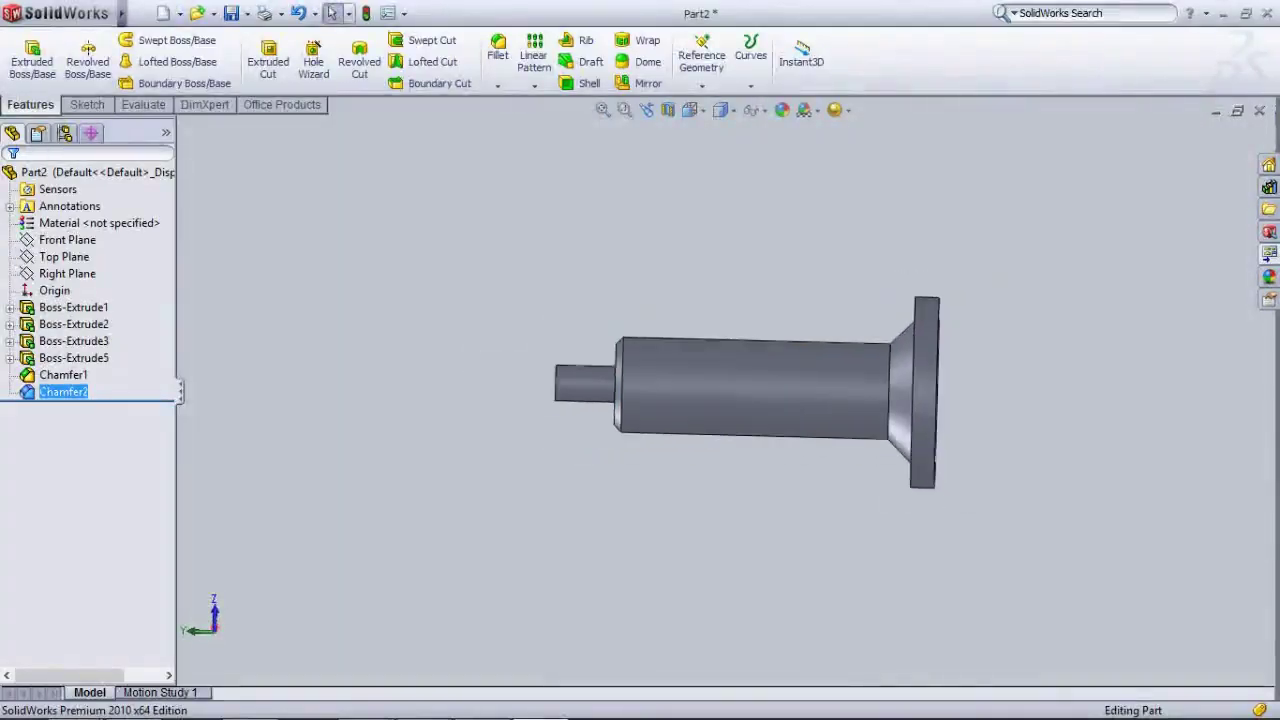
# - Chamfer the outer edge of the 80 mm flange's end face, 10 mm at 45 degrees
pyautogui.scroll(-8, 912, 420)
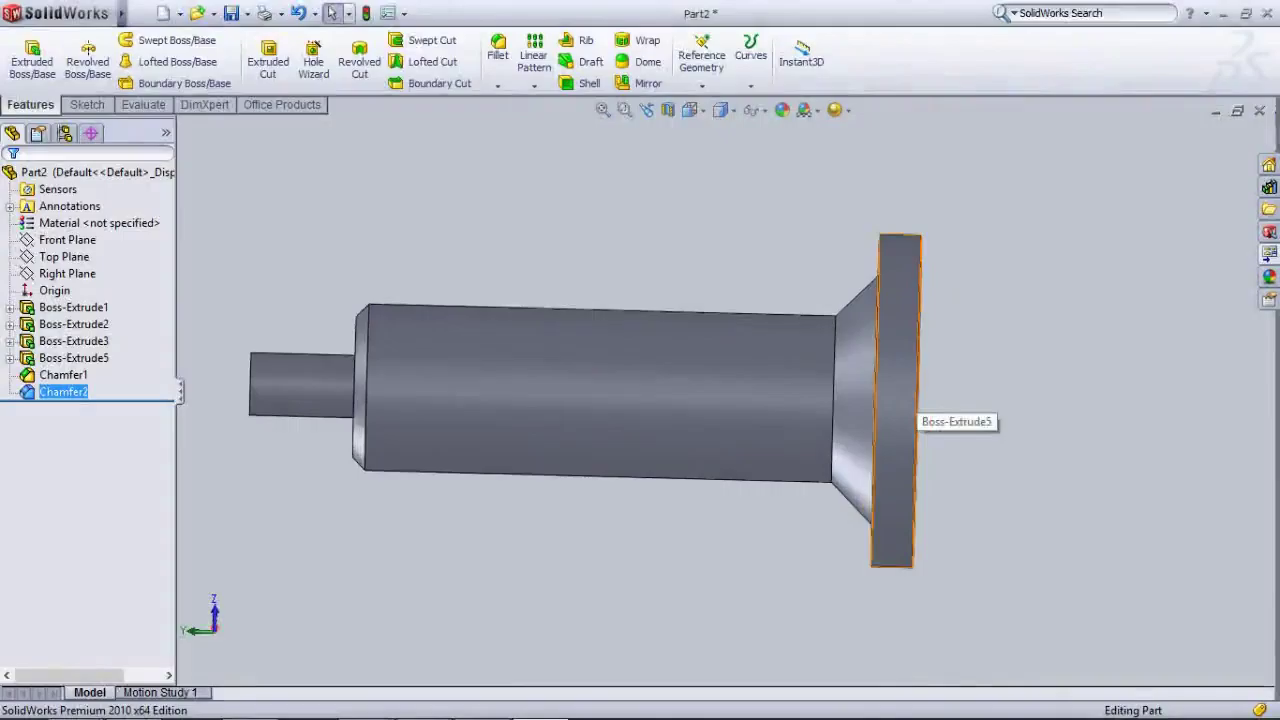
pyautogui.click(497, 85)
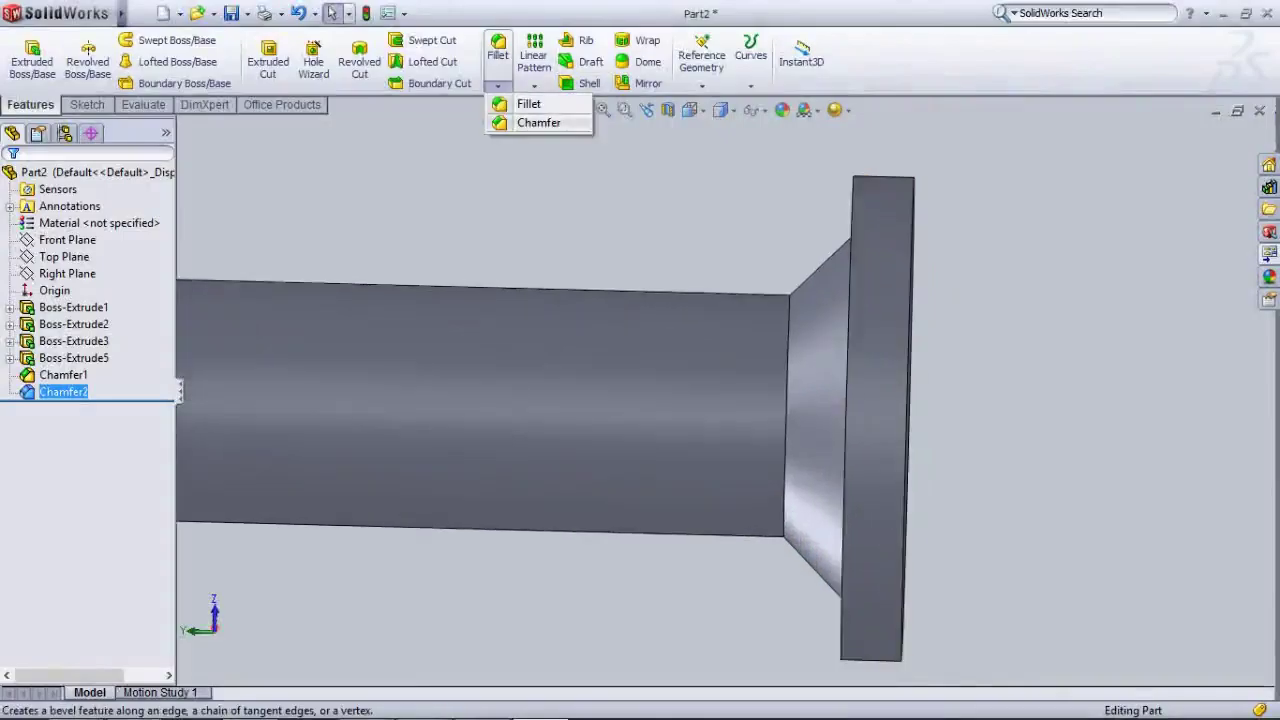
pyautogui.click(530, 128)
pyautogui.moveTo(720, 290); pyautogui.dragTo(580, 270, button='middle')
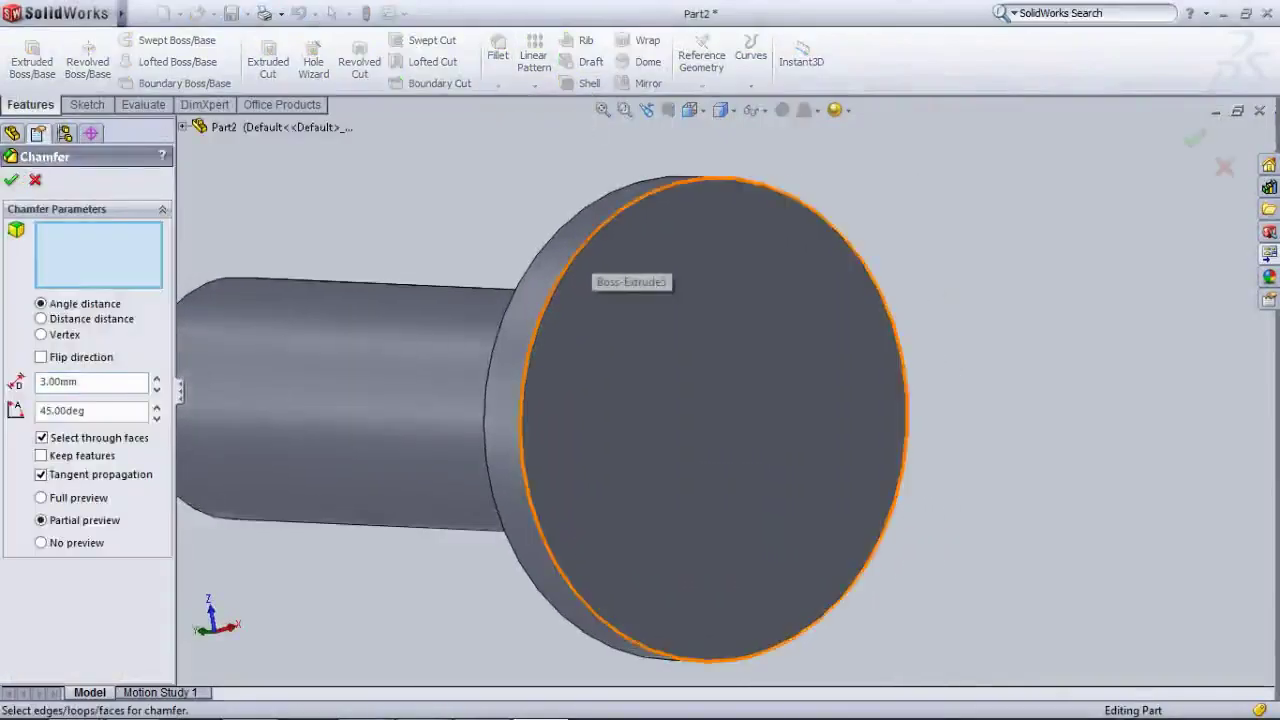
pyautogui.click(572, 260)
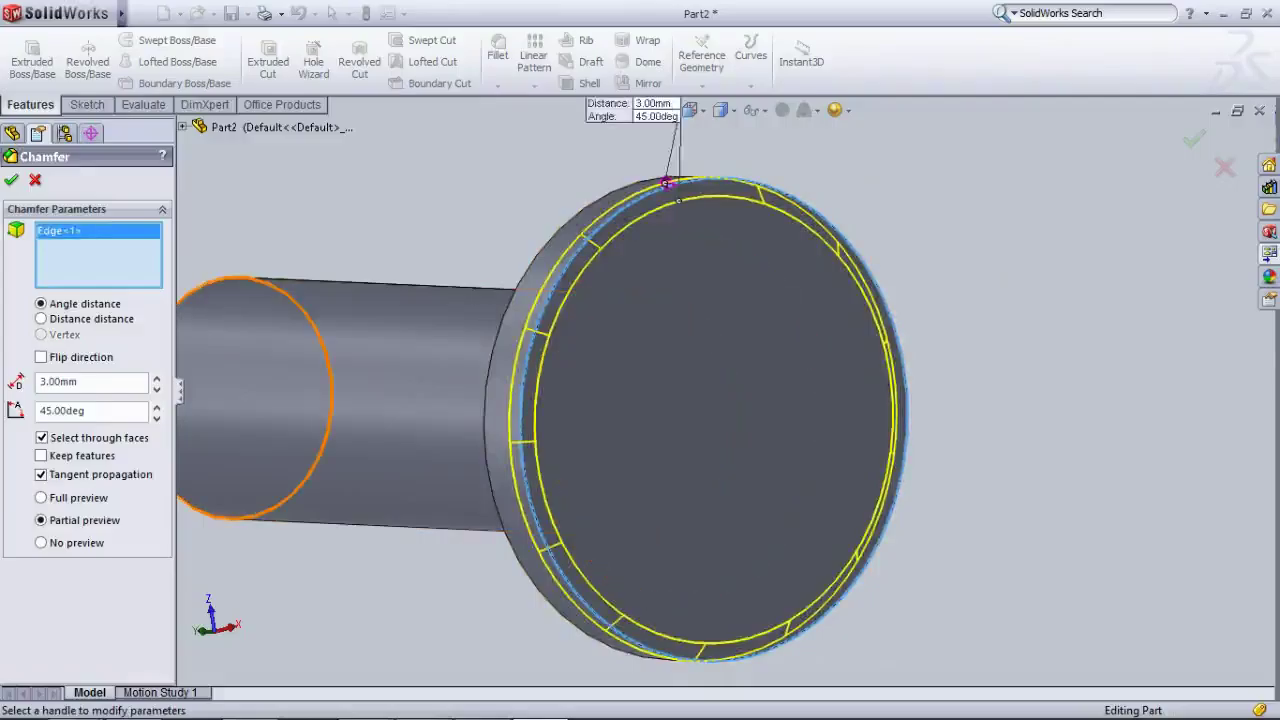
pyautogui.doubleClick(102, 382)
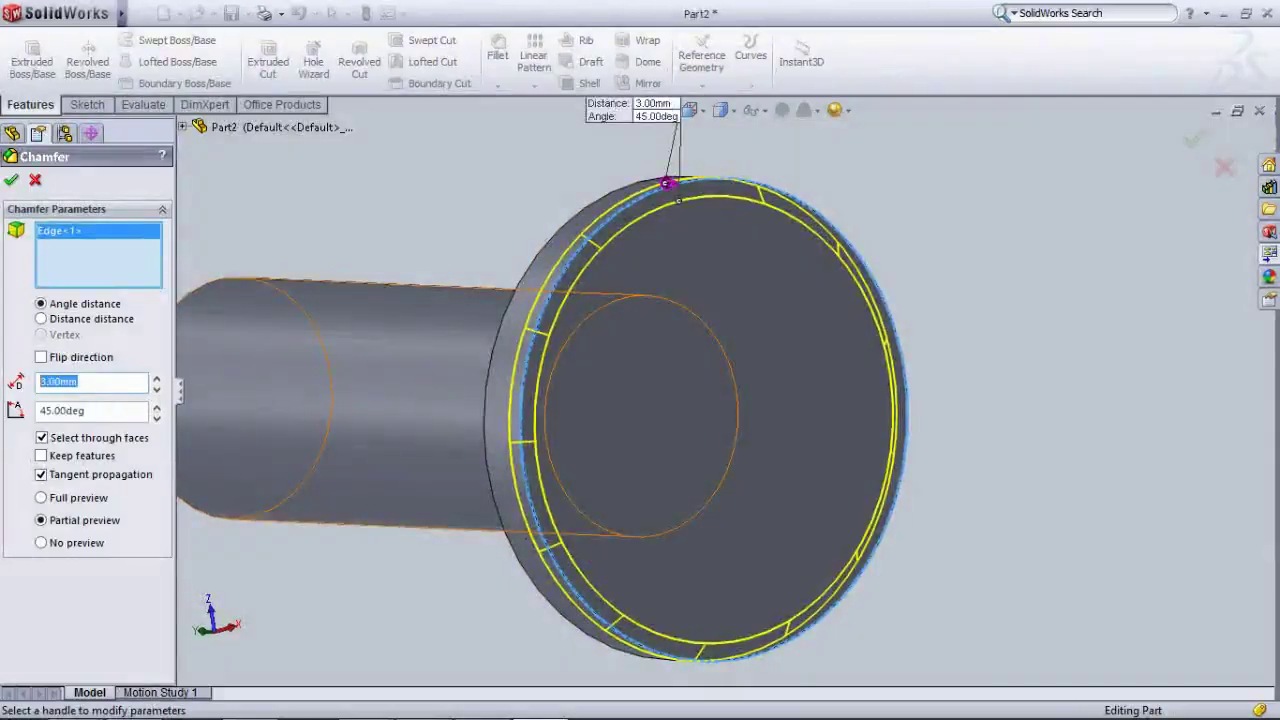
pyautogui.press('Return')
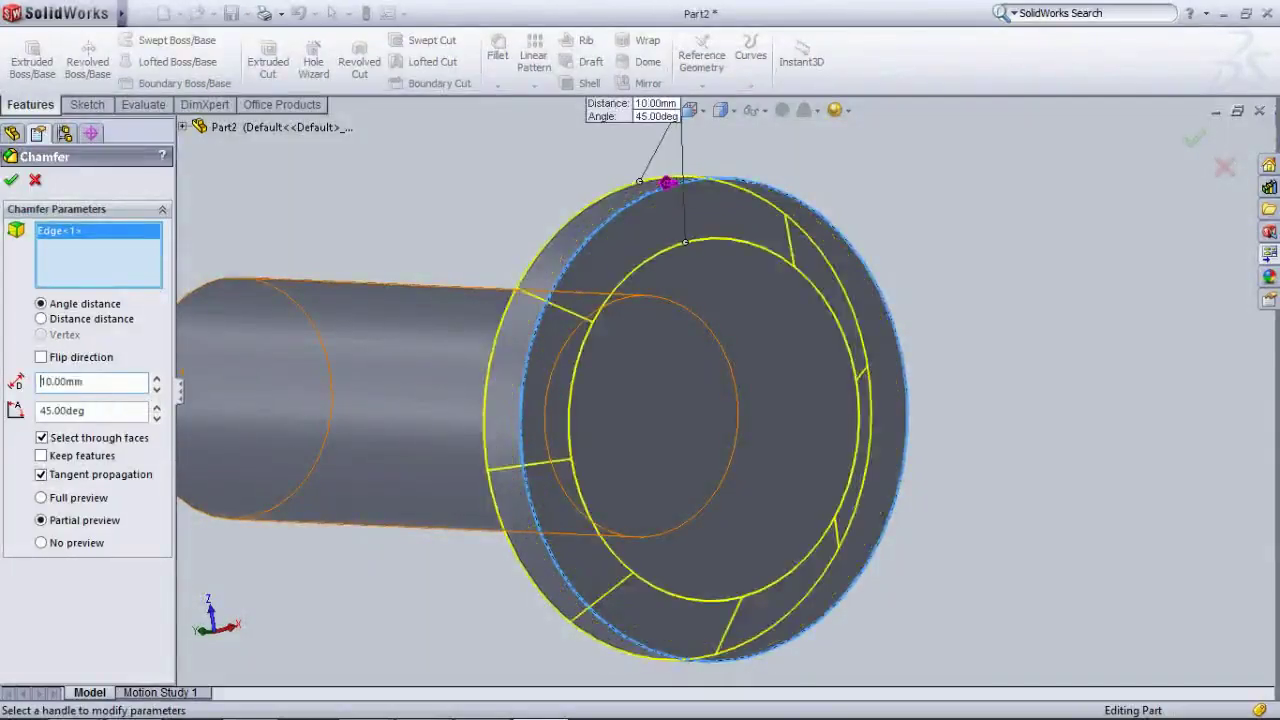
pyautogui.moveTo(470, 400); pyautogui.dragTo(640, 404, button='middle')
pyautogui.scroll(3, 700, 434)
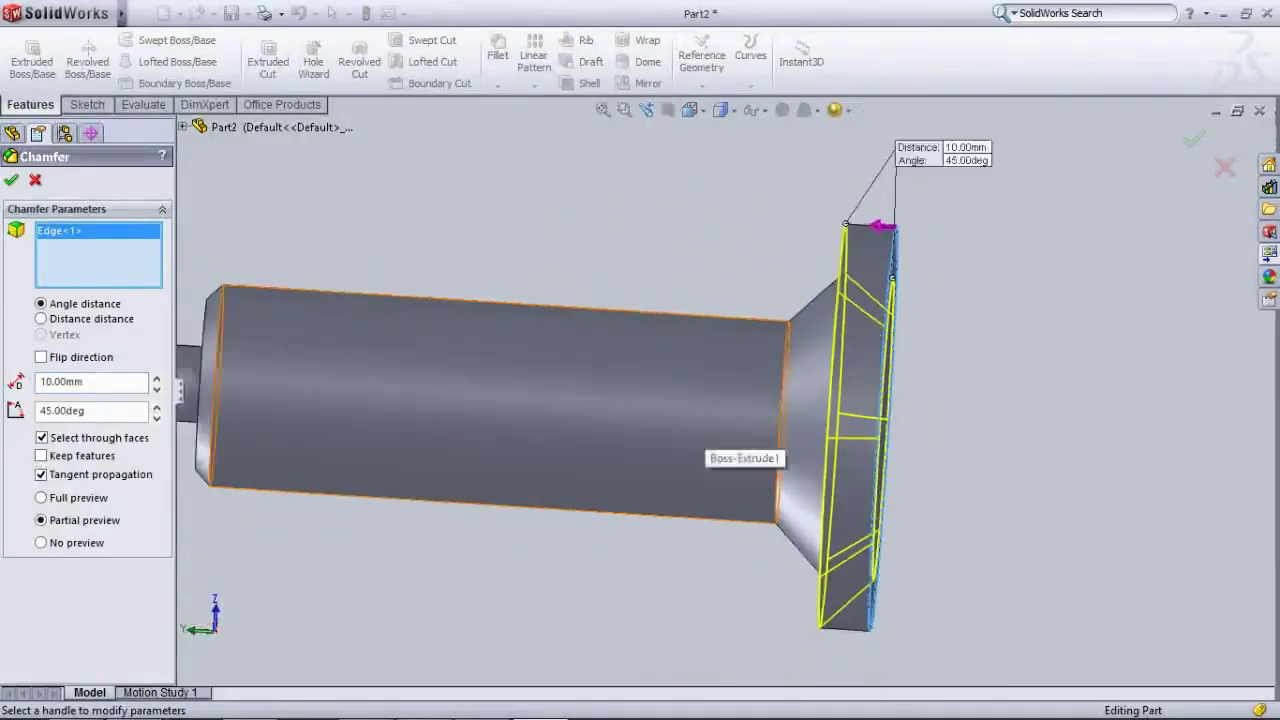
pyautogui.moveTo(700, 434); pyautogui.dragTo(872, 426, button='middle')
pyautogui.press('Return')
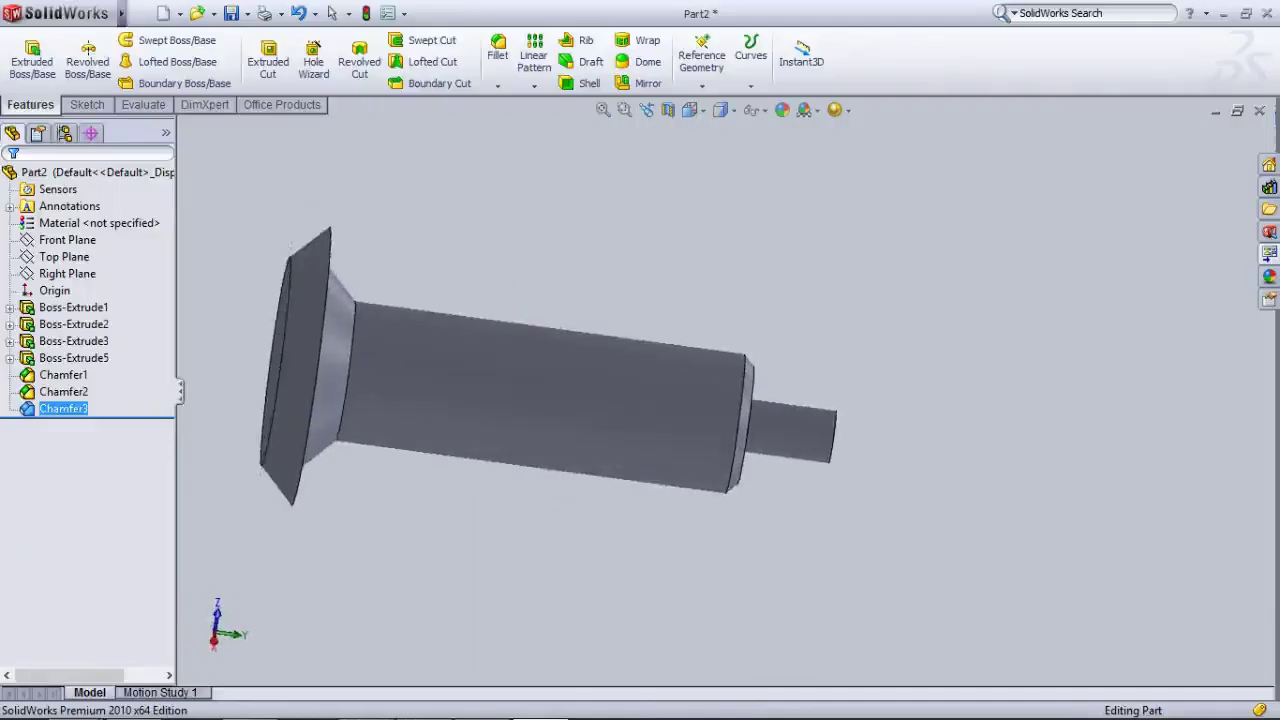
# - Inspect the chamfered part from all around, including the flange's end face and the pin end
pyautogui.press('Right')
pyautogui.press('Right')
pyautogui.press('Right')
pyautogui.press('Right')
pyautogui.press('Right')
pyautogui.press('Right')
pyautogui.press('Right')
pyautogui.press('Right')
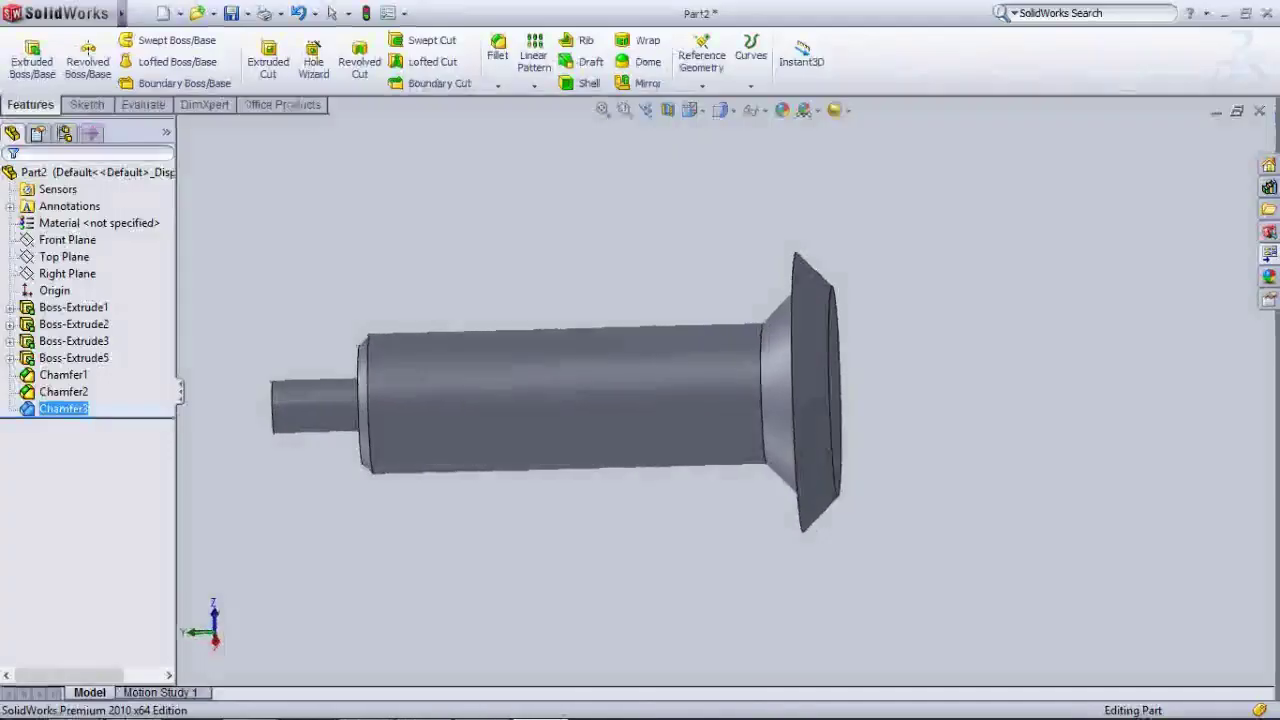
pyautogui.press('Right')
pyautogui.press('Right')
pyautogui.press('Right')
pyautogui.press('Right')
pyautogui.press('Right')
pyautogui.press('Right')
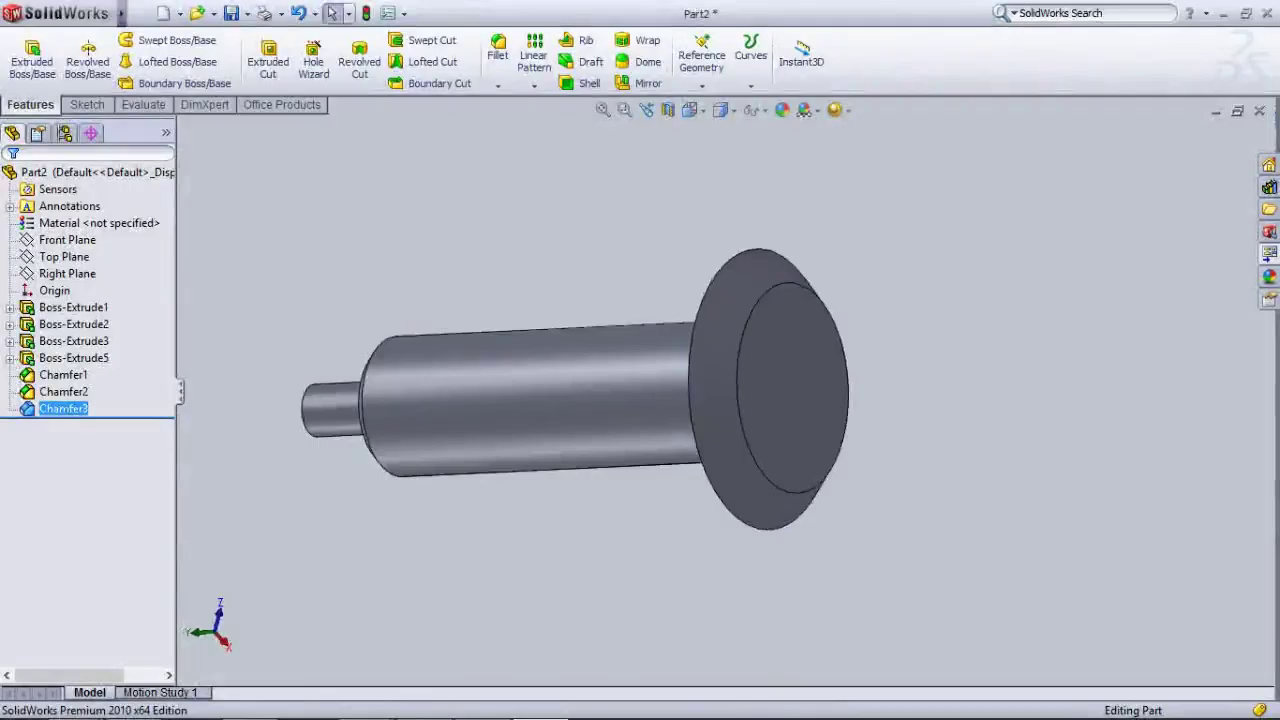
pyautogui.press('Right')
pyautogui.press('Right')
pyautogui.press('Right')
pyautogui.press('Right')
pyautogui.press('Right')
pyautogui.press('Right')
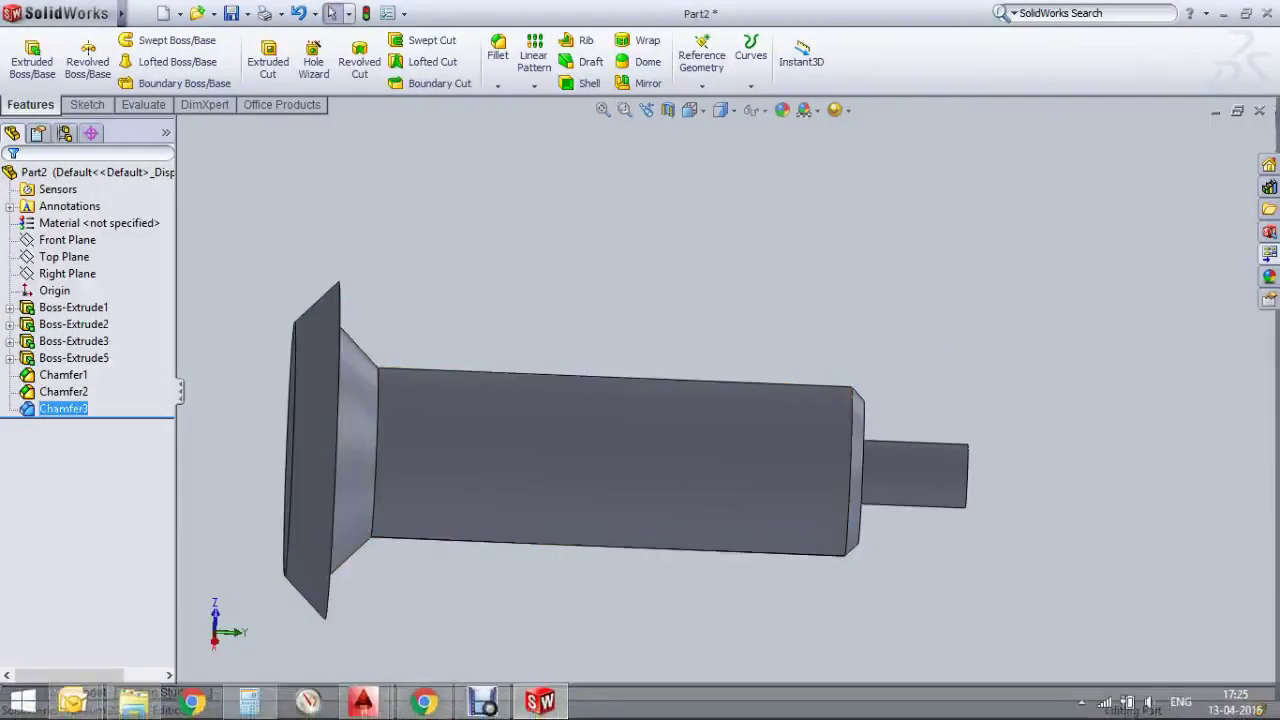
pyautogui.click(483, 702)
pyautogui.click(529, 523)
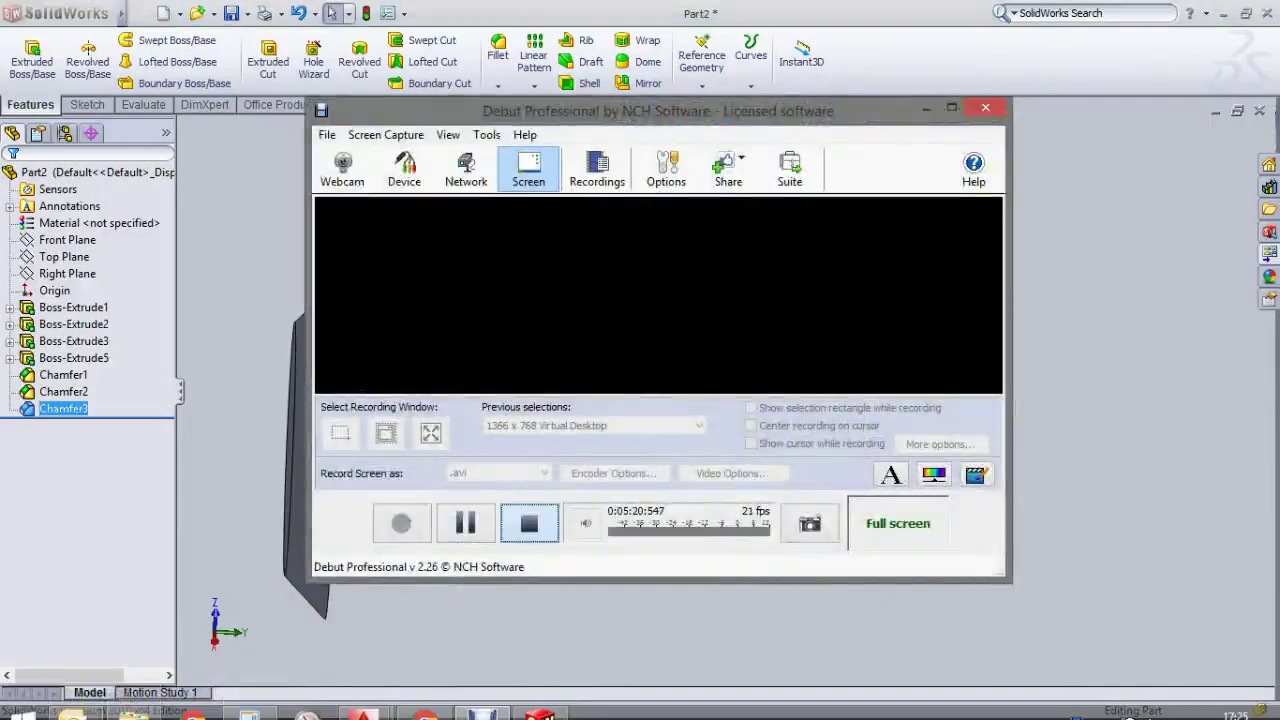